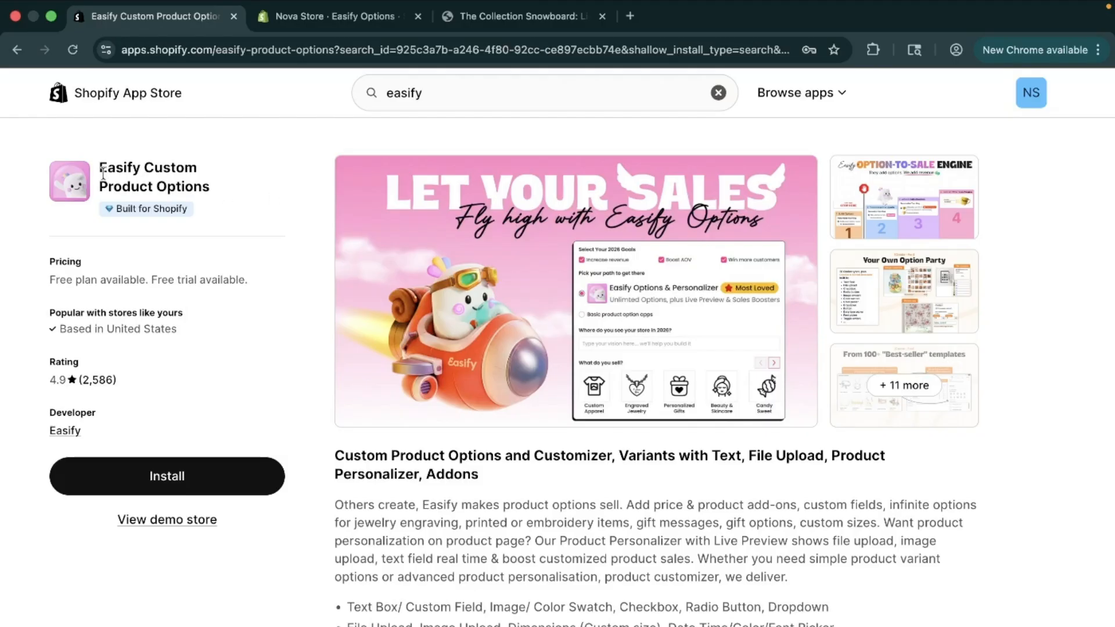
Step: Review the Easify Custom Product Options listing, including its description, feature list, pricing plans and merchant reviews
left_click_drag(98, 168, 221, 183)
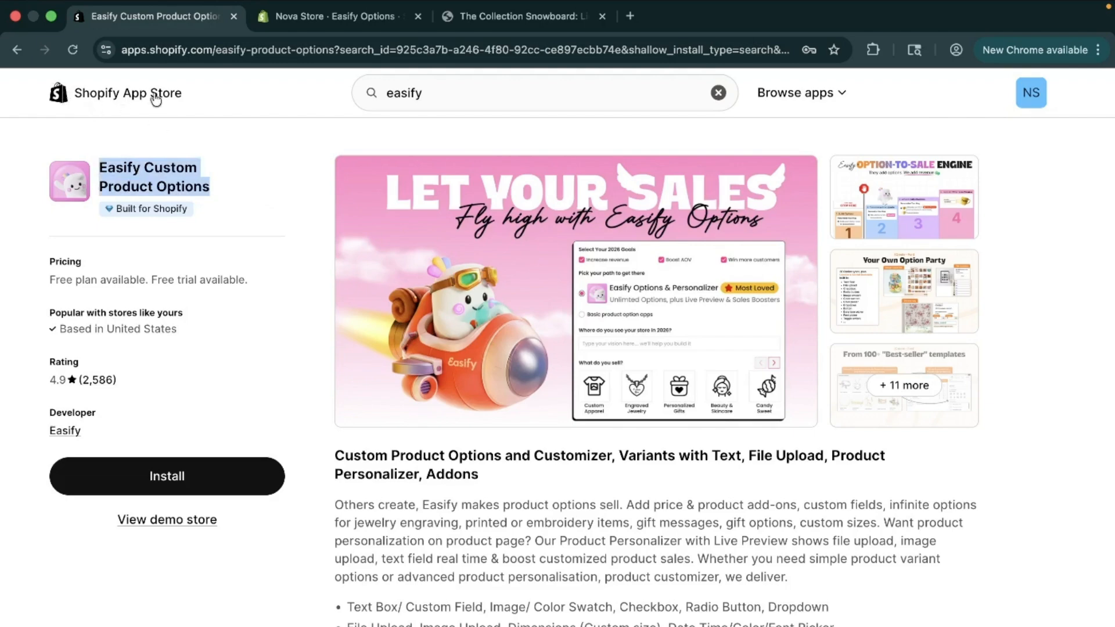
left_click(461, 94)
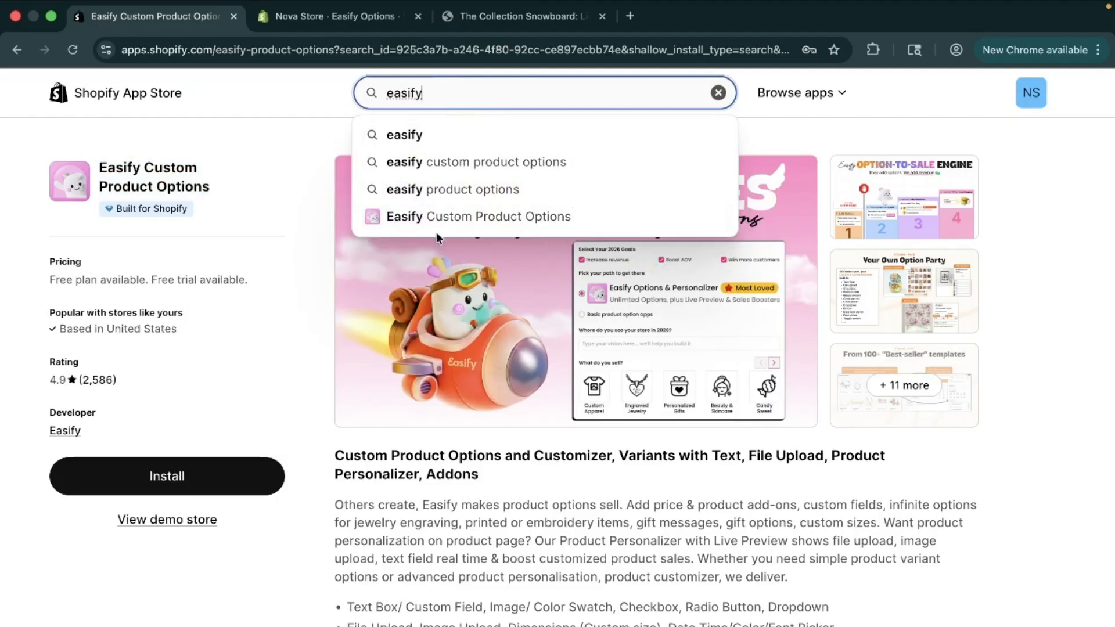
left_click(328, 289)
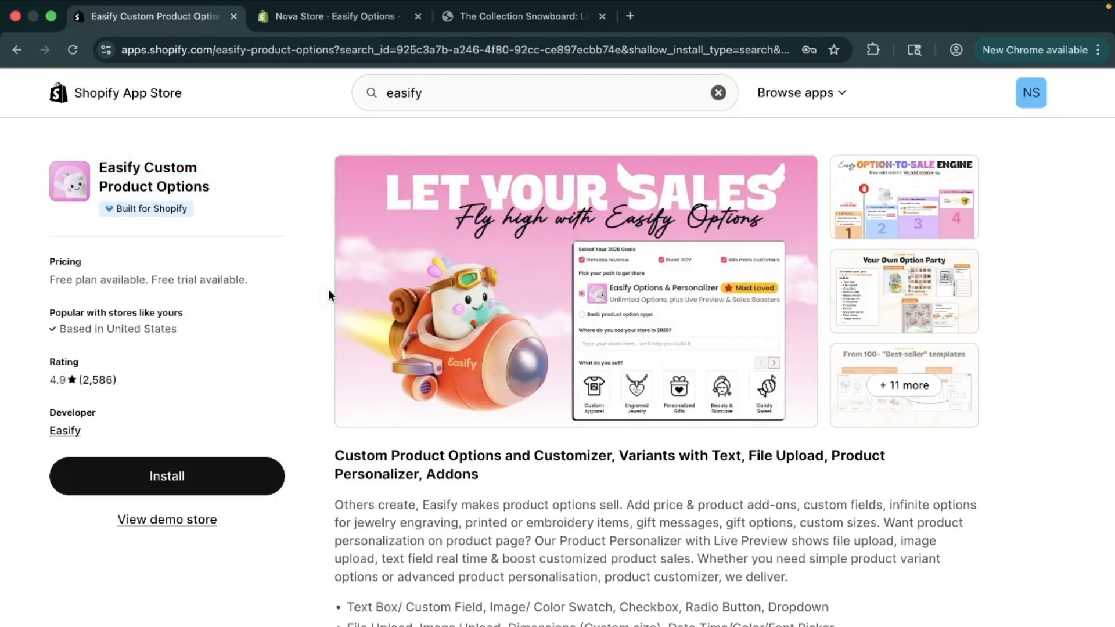
scroll(328, 289, "down", 2)
scroll(328, 291, "up", 2)
scroll(434, 414, "down", 5)
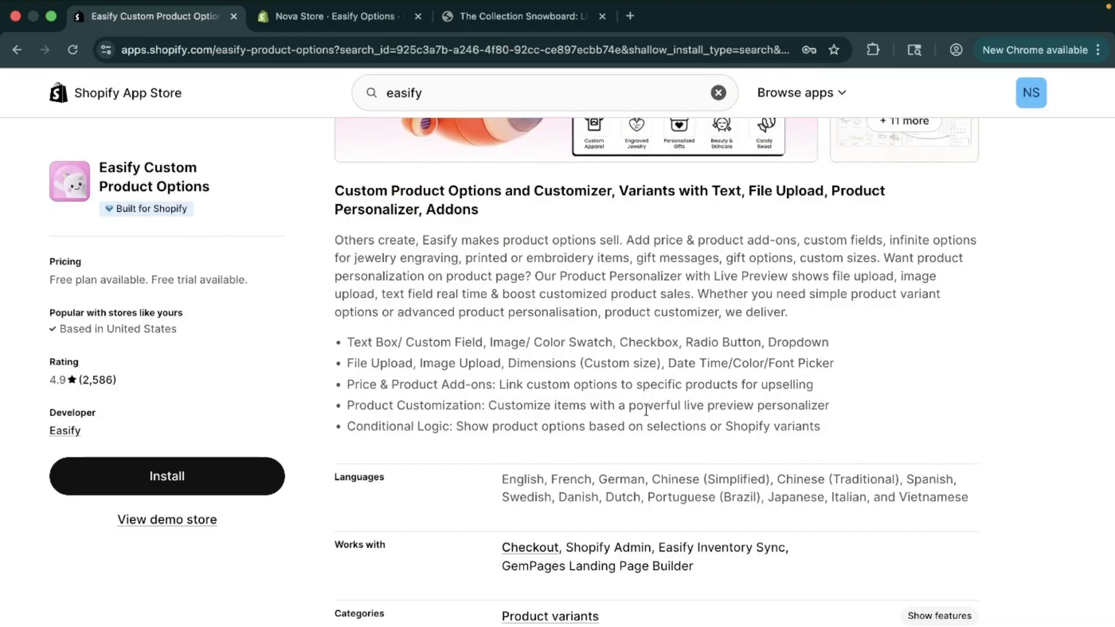
scroll(546, 409, "down", 7)
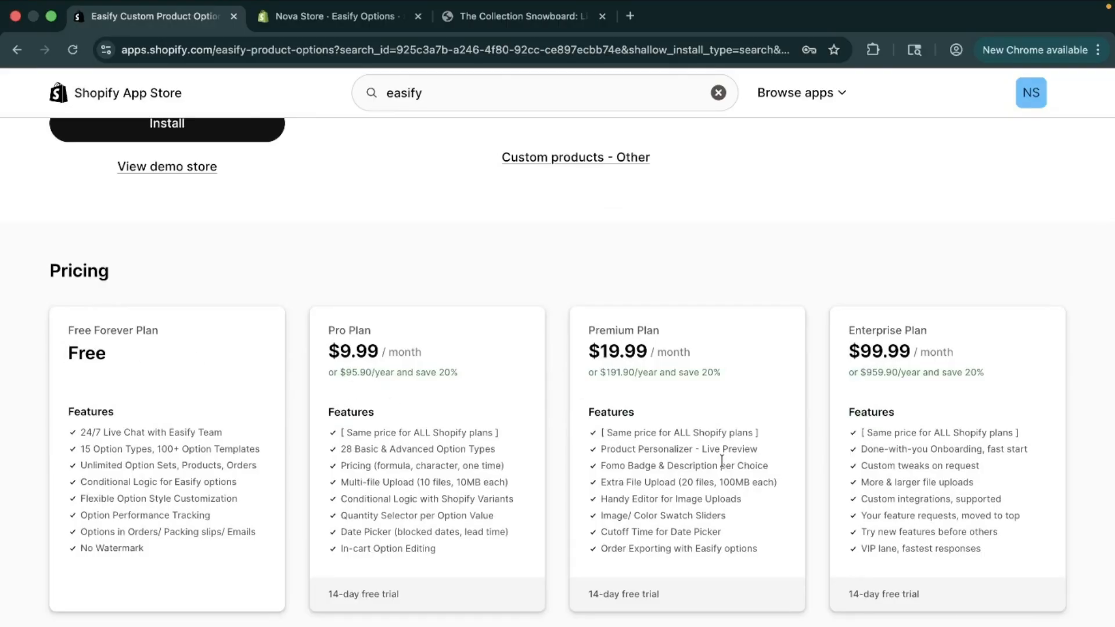
scroll(720, 459, "down", 8)
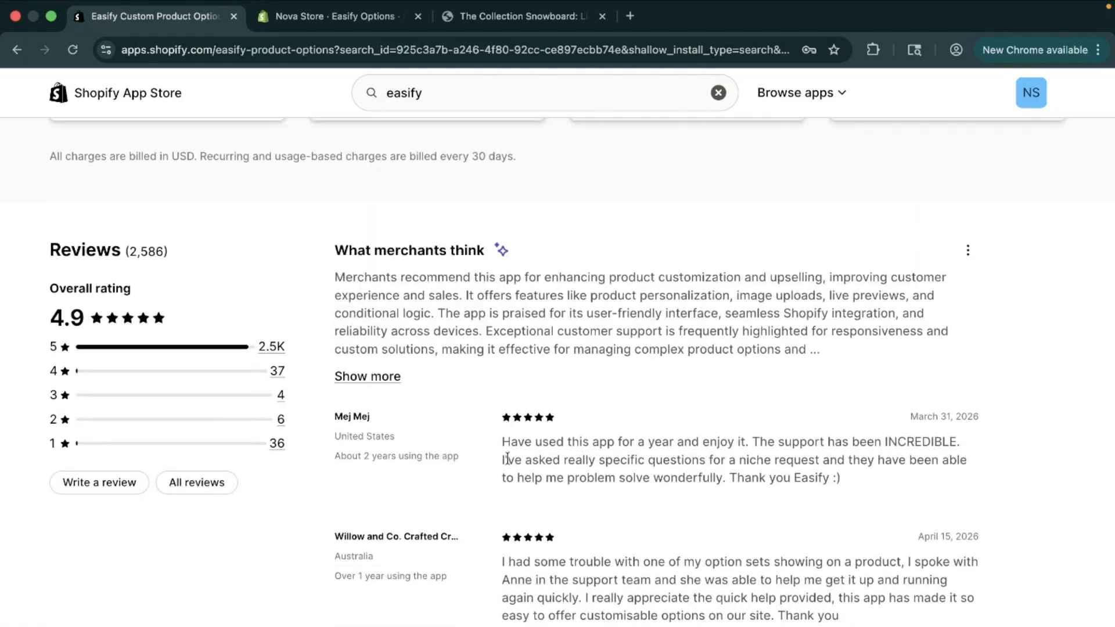
scroll(527, 451, "down", 4)
scroll(527, 451, "up", 15)
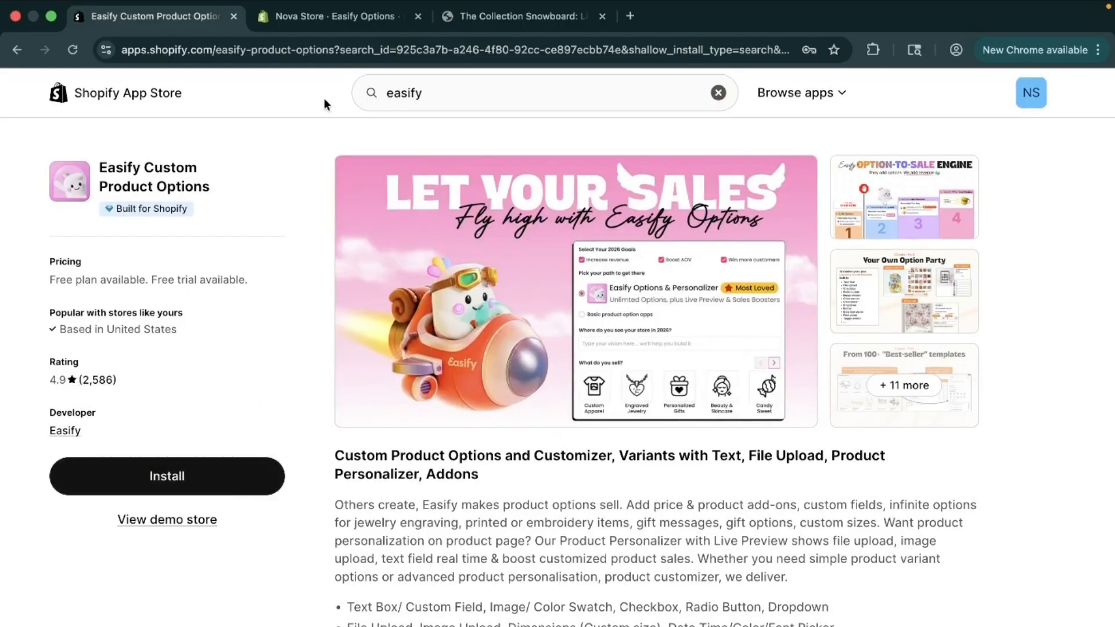
Step: Switch to the store admin and start a new option set in Easify Options
left_click(327, 16)
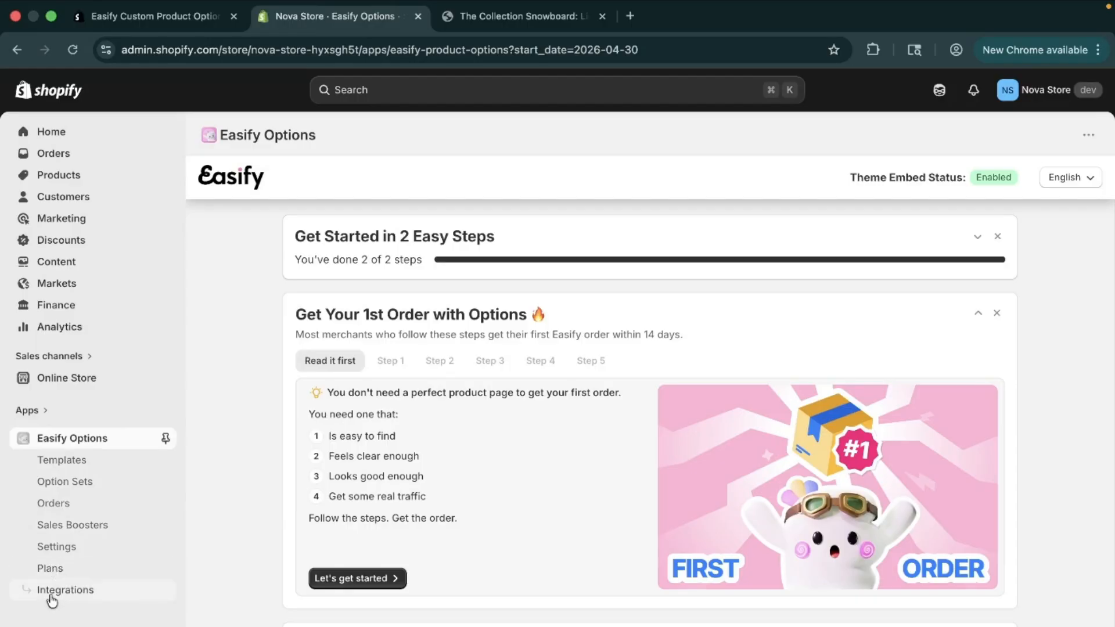
left_click(107, 489)
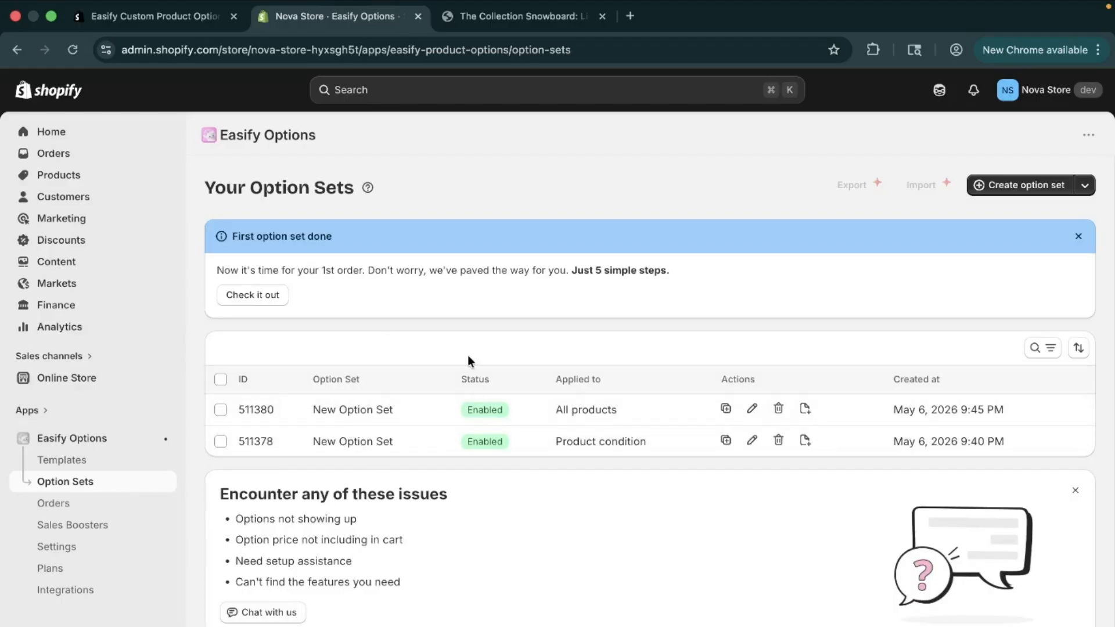
left_click(992, 189)
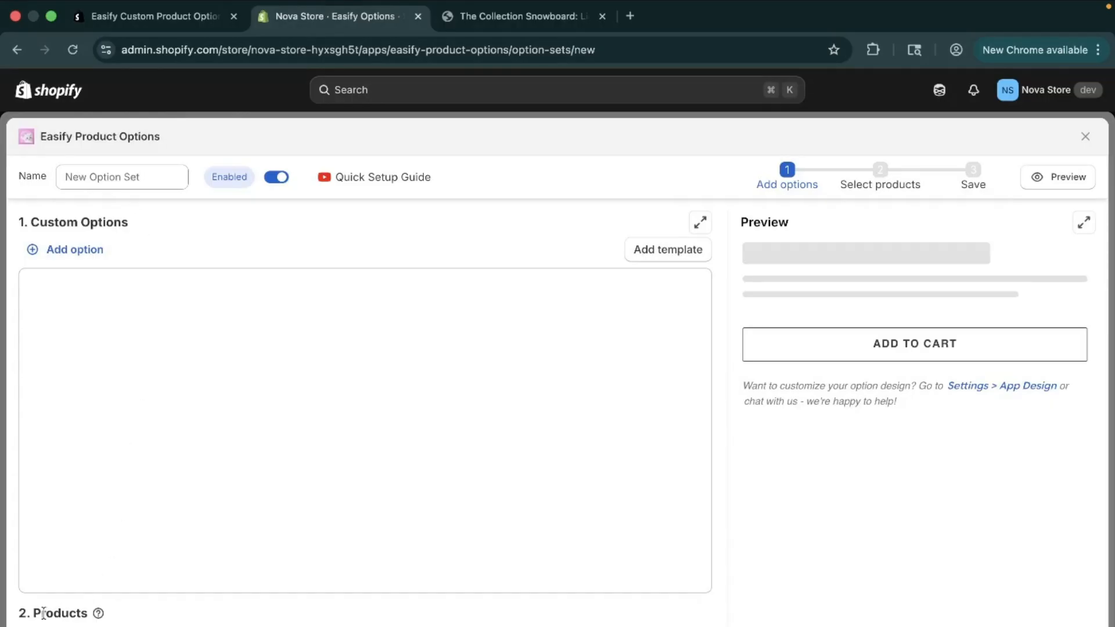
Step: Add a Checkbox option to the new option set and look through its basic settings
left_click(73, 254)
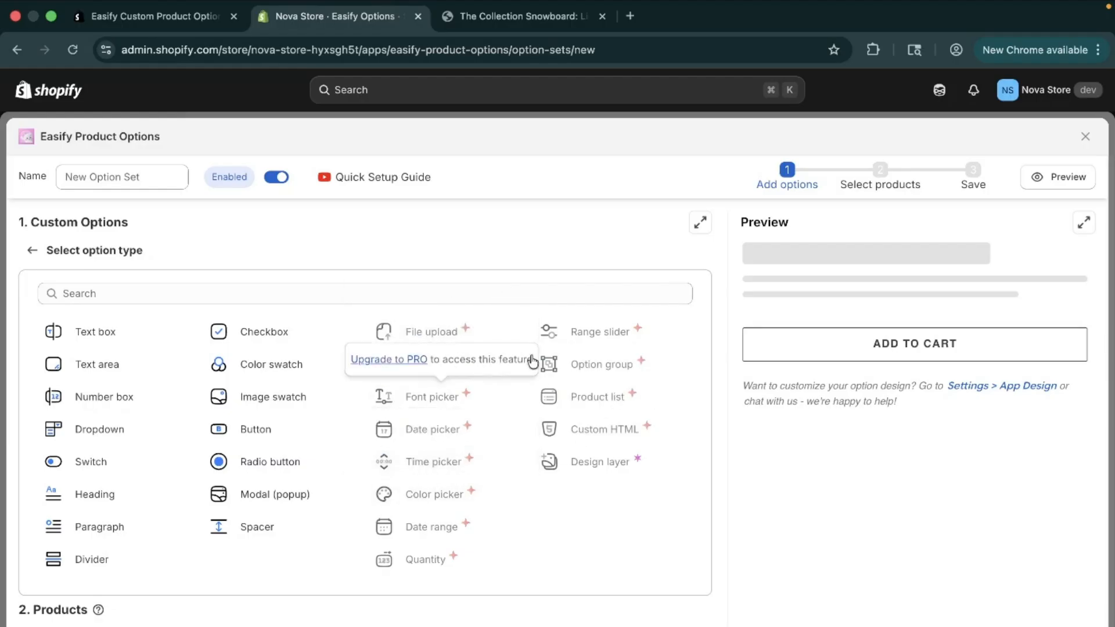
left_click(268, 335)
left_click(147, 324)
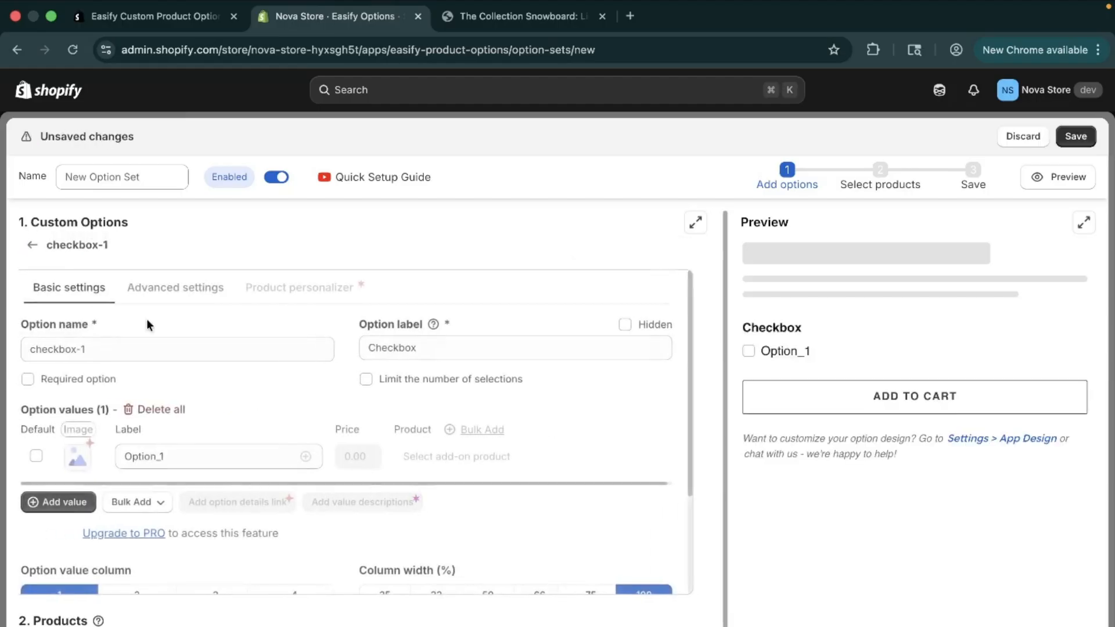
scroll(129, 353, "down", 5)
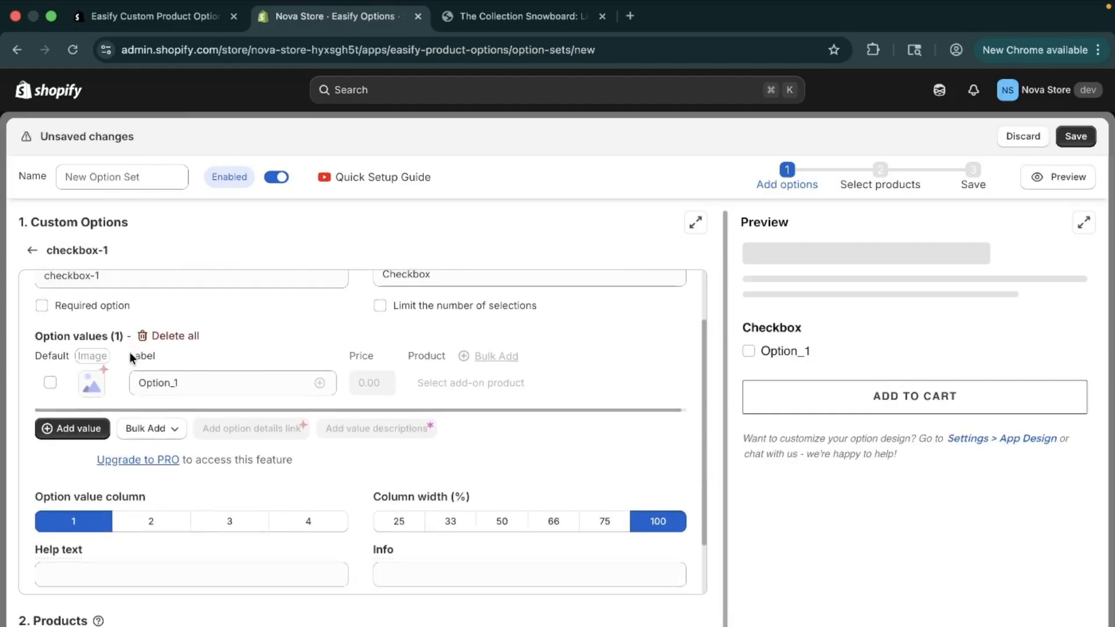
scroll(130, 358, "up", 5)
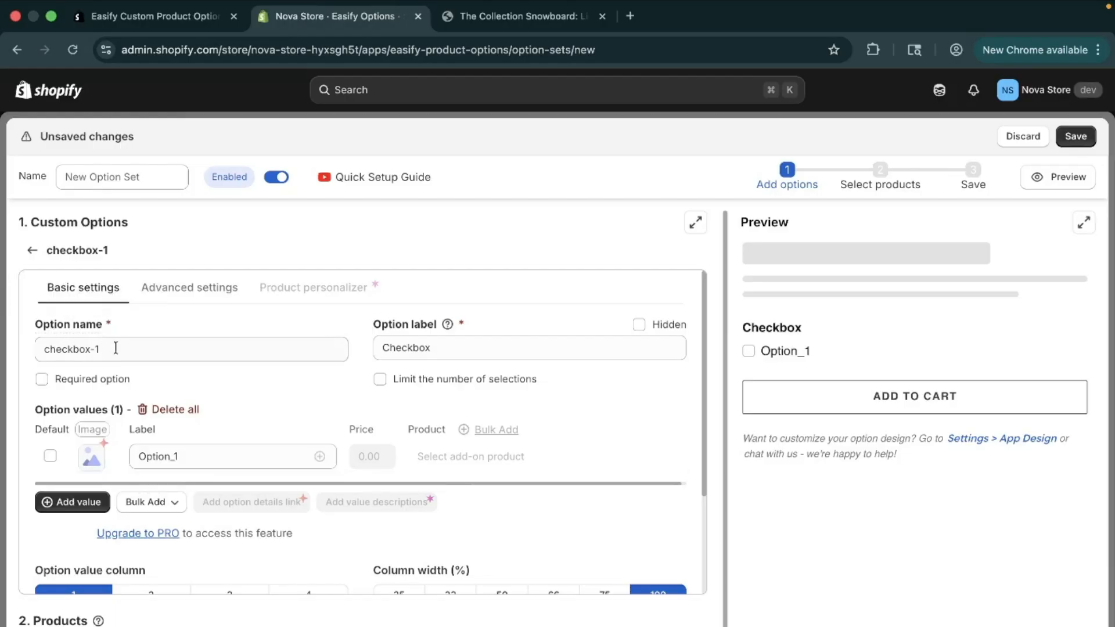
Step: Set the checkbox option's label to "Add Safety Gear"
double_click(488, 348)
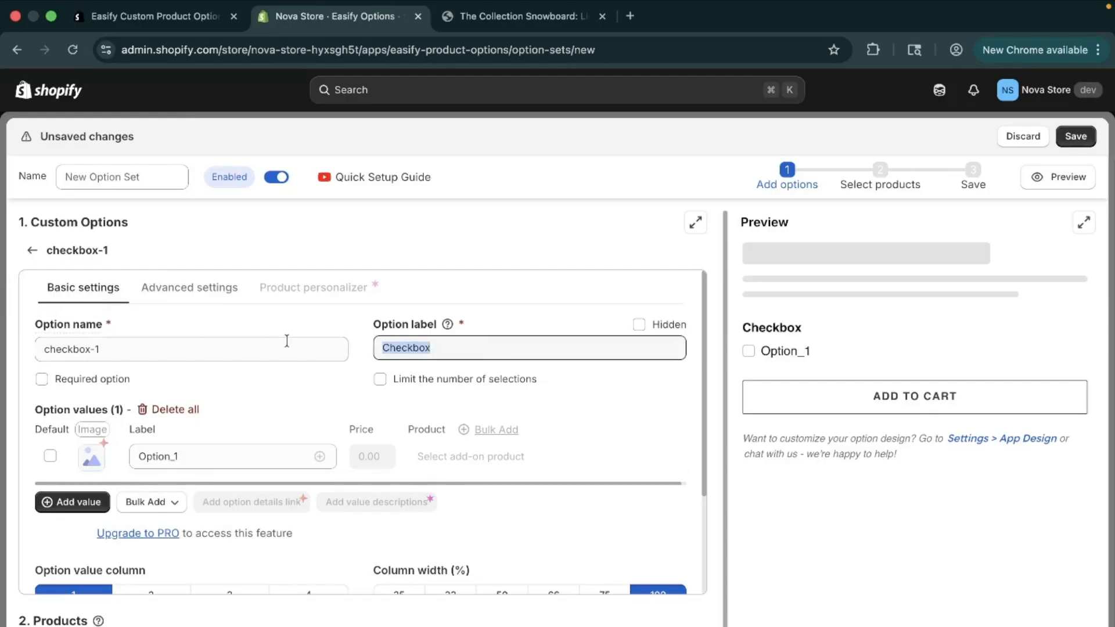
key("BackSpace")
key("Caps_Lock")
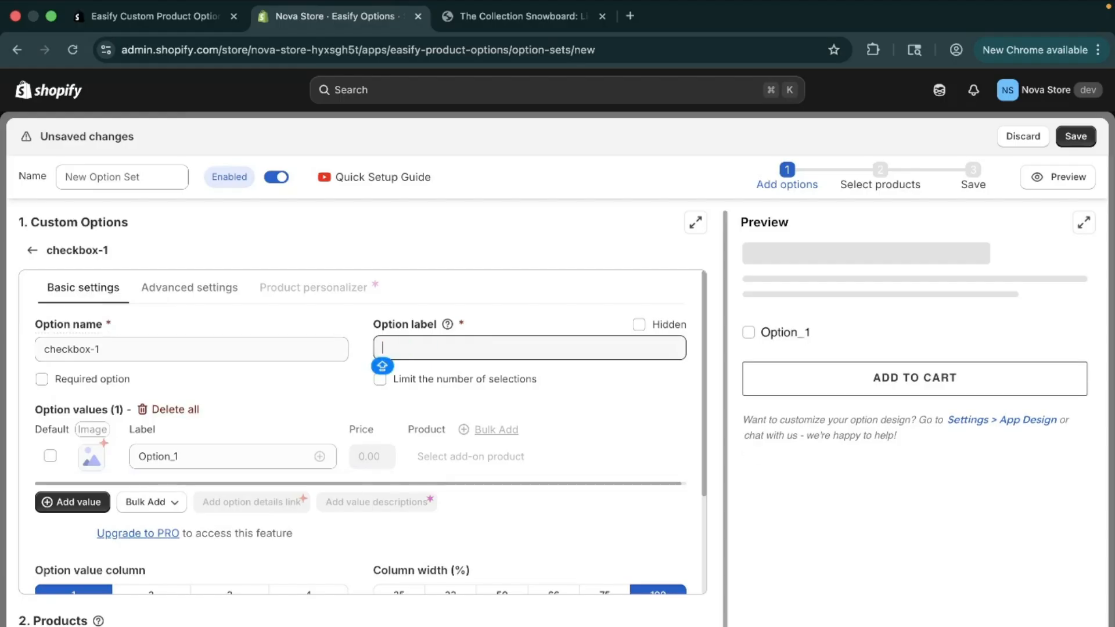
type("A")
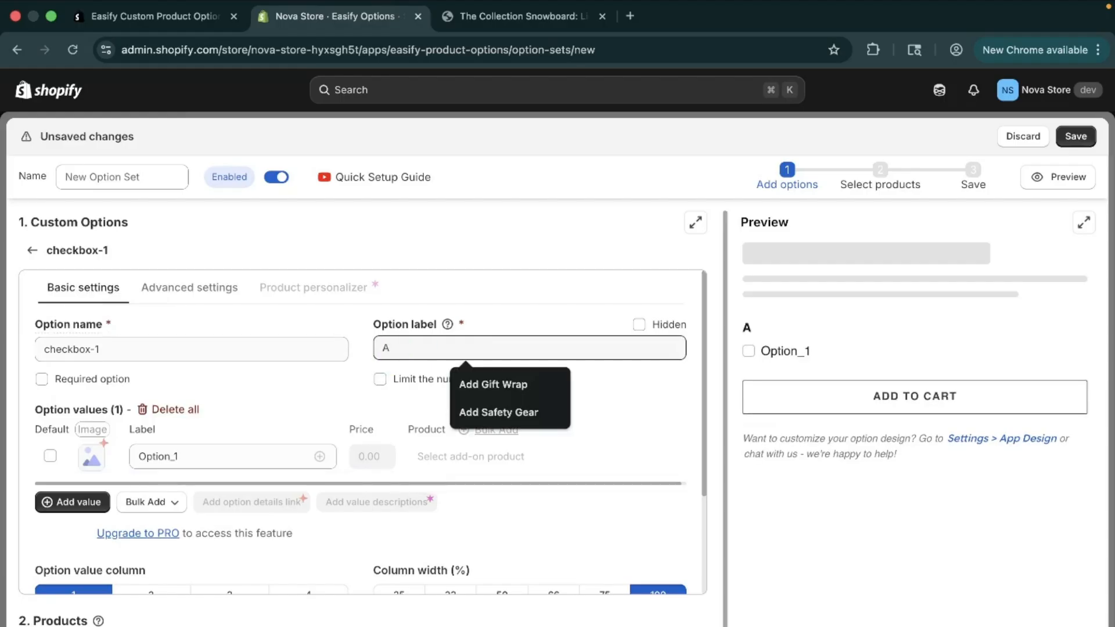
type("dd S")
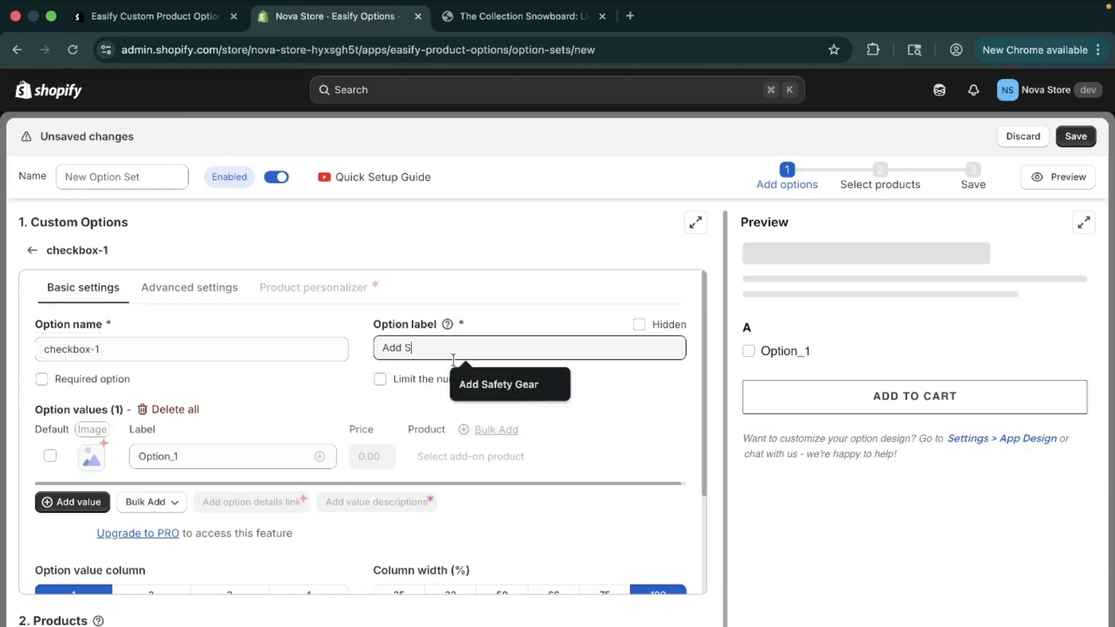
left_click(533, 389)
scroll(351, 392, "down", 1)
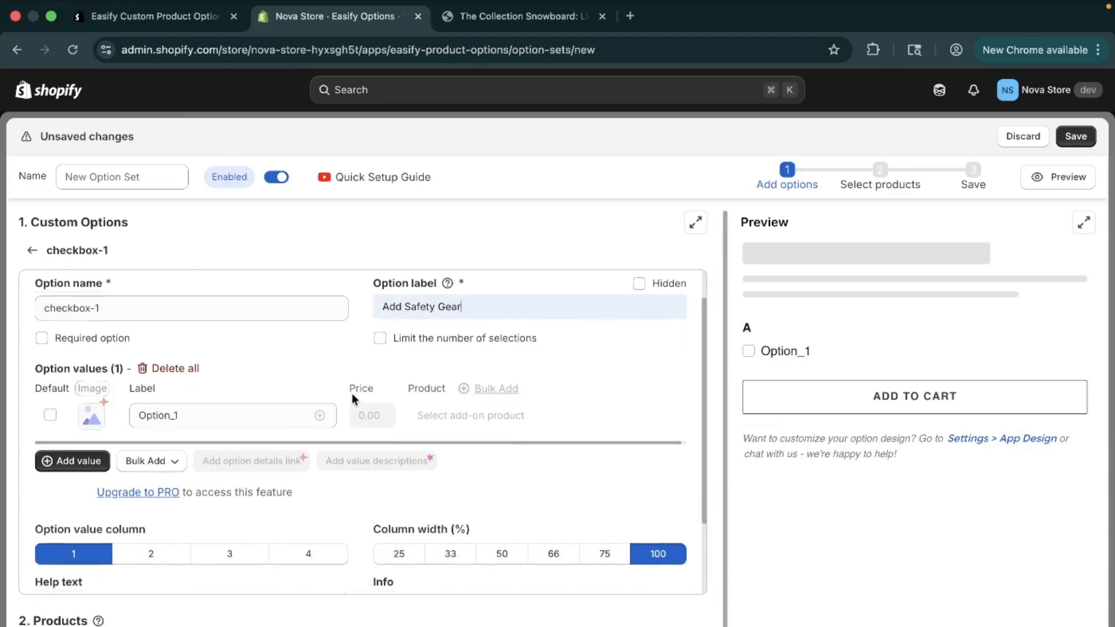
left_click(106, 338)
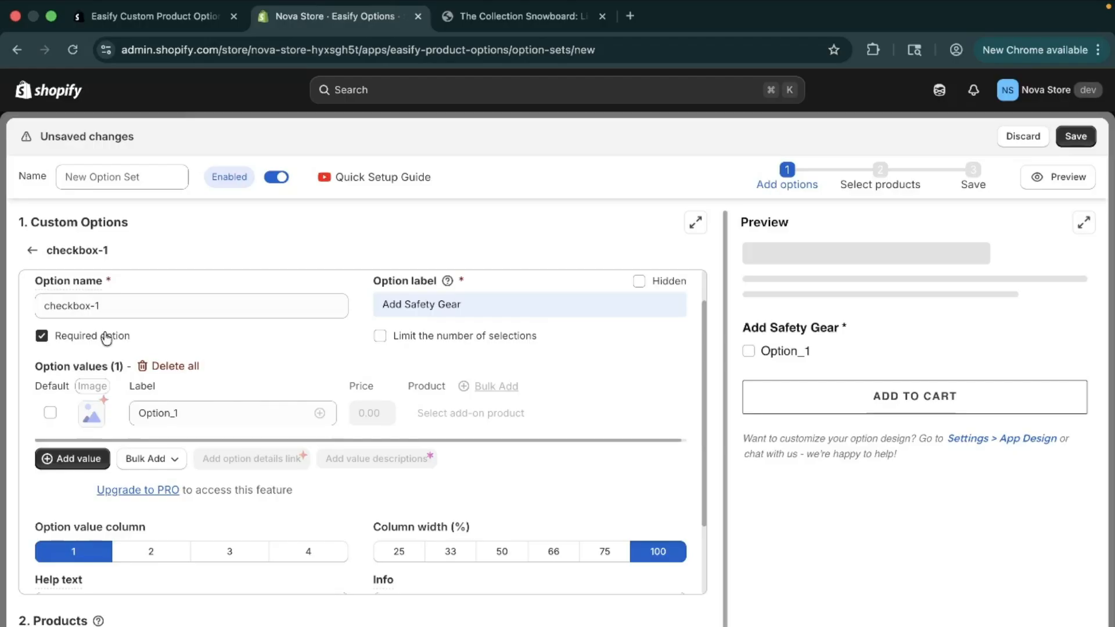
left_click(106, 338)
Step: Label the first option value "Wrist Guards (+$60)"
scroll(106, 338, "down", 1)
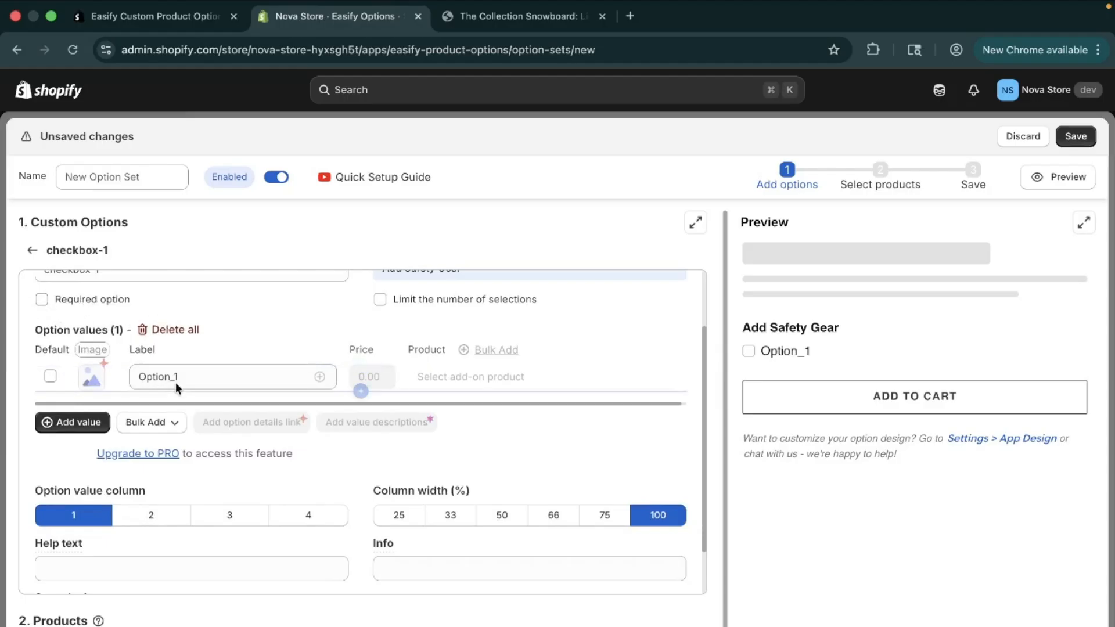
left_click(192, 377)
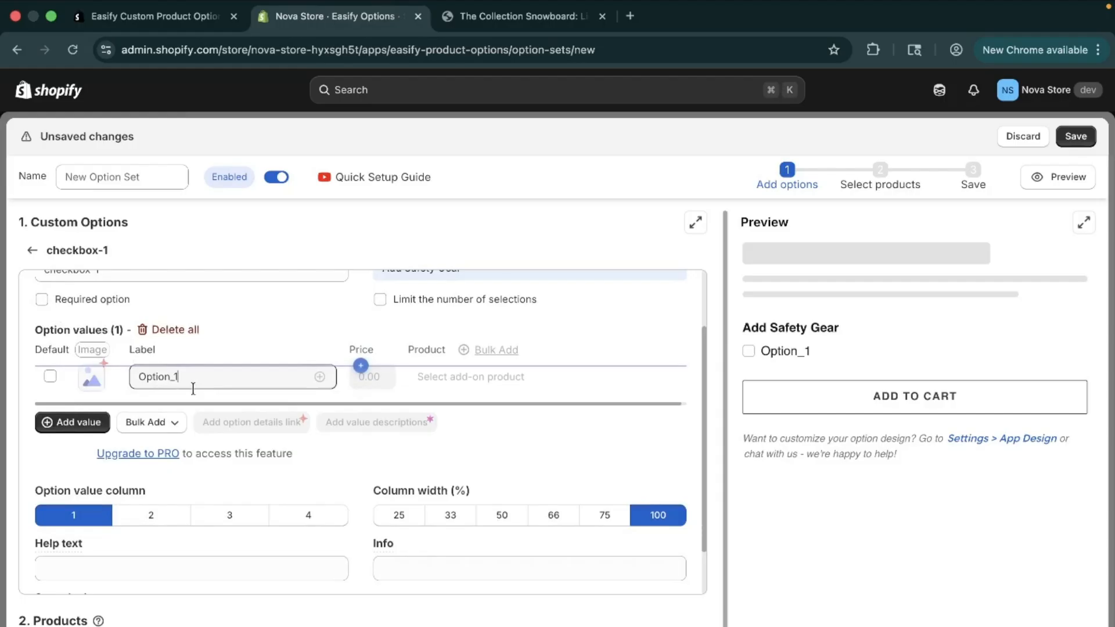
key("super+a")
type("Wrist Guards (+$60)")
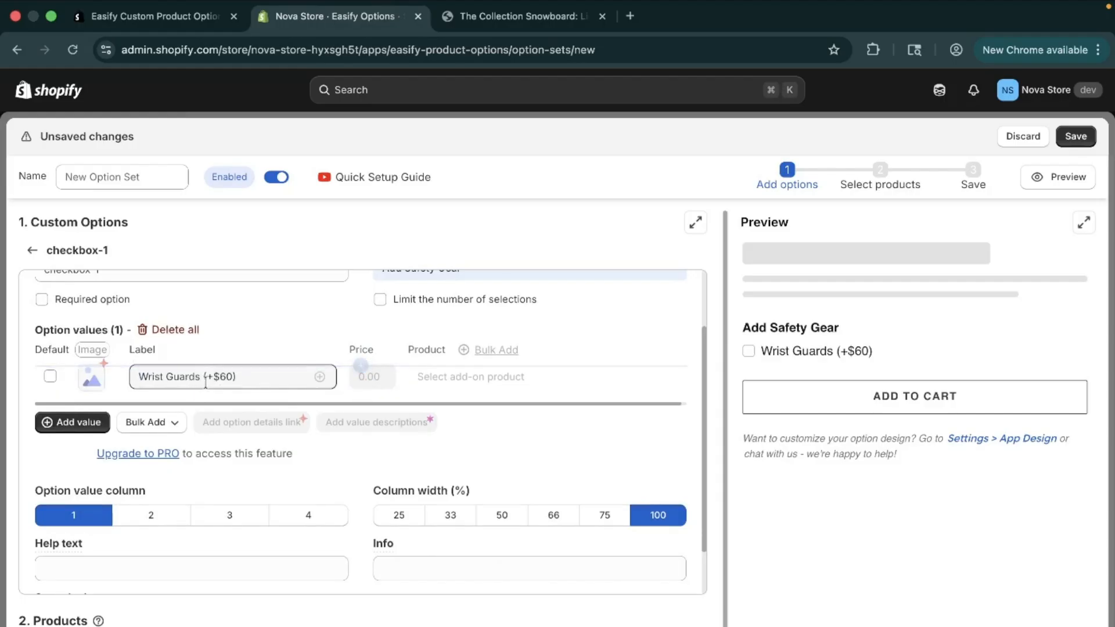
Step: Add a second option value labelled "Knee Pads (+$40)"
left_click(82, 422)
left_click(216, 405)
key("super+a")
type("Wrist Guards (+$60)")
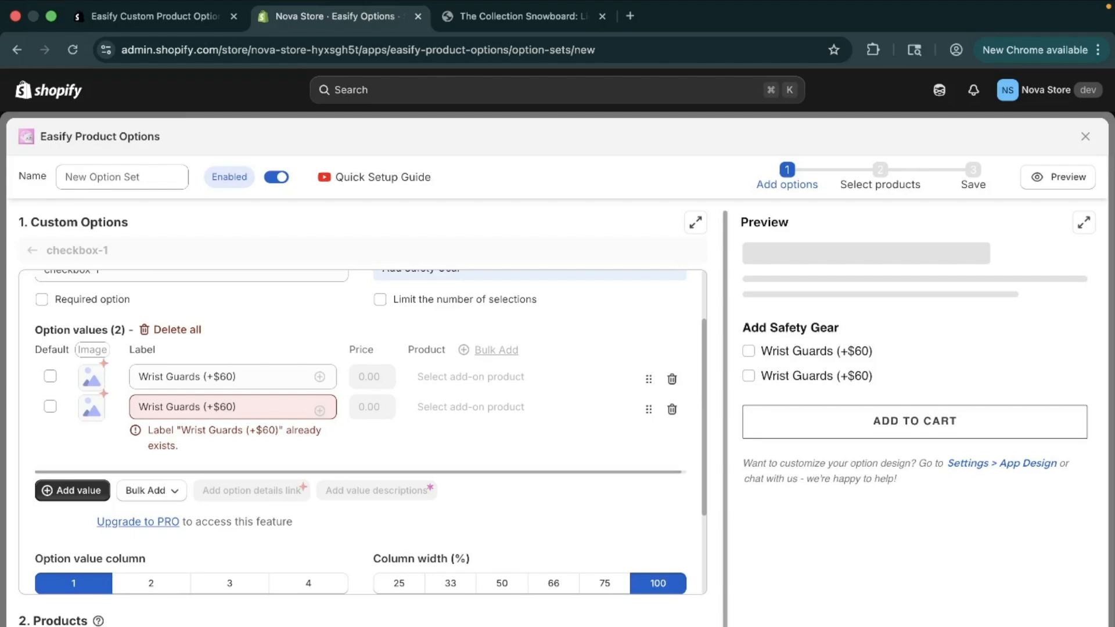
type("1")
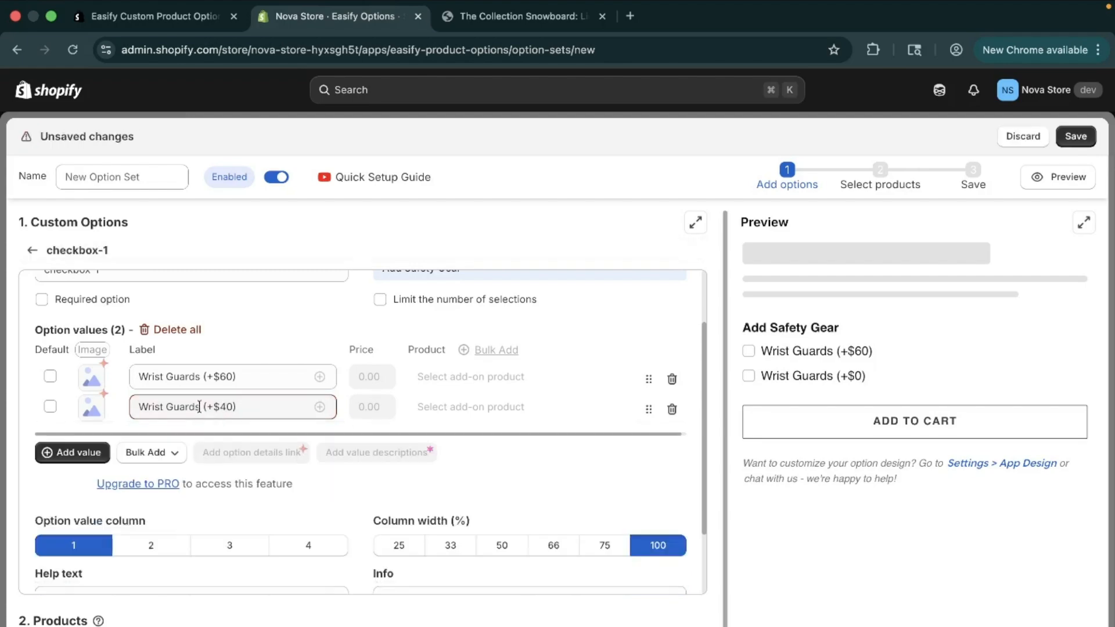
left_click_drag(199, 407, 139, 407)
type("Kn")
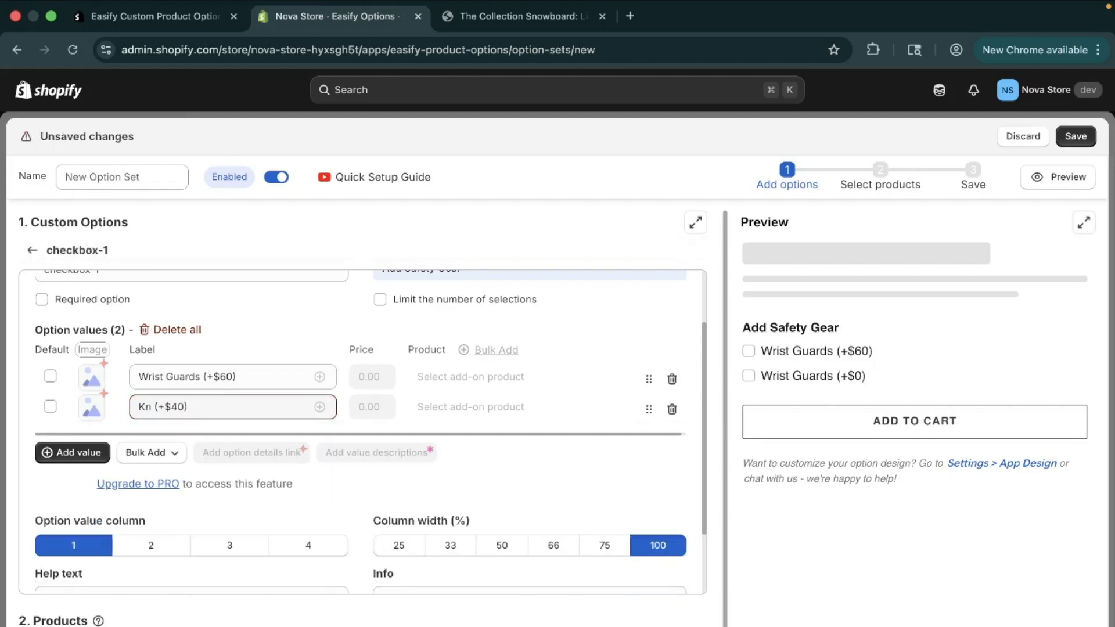
type("ee")
key("BackSpace")
key("BackSpace")
type("ee Pads")
Step: Add a third option value labelled "Safety Guards (+$30)"
left_click(75, 456)
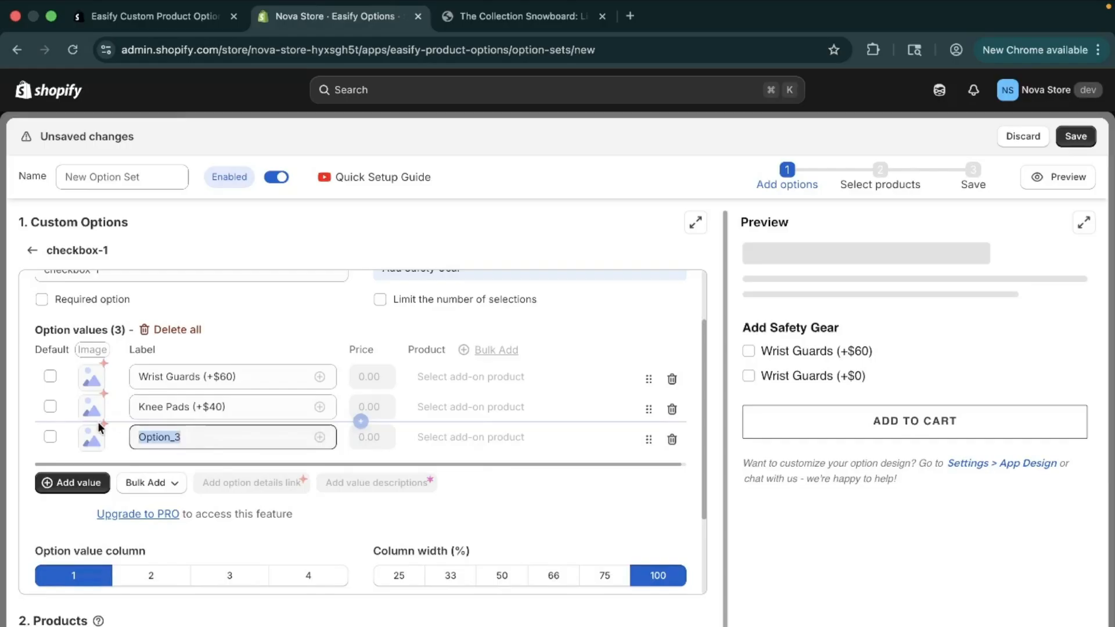
type("Wrist Guards (+$60)")
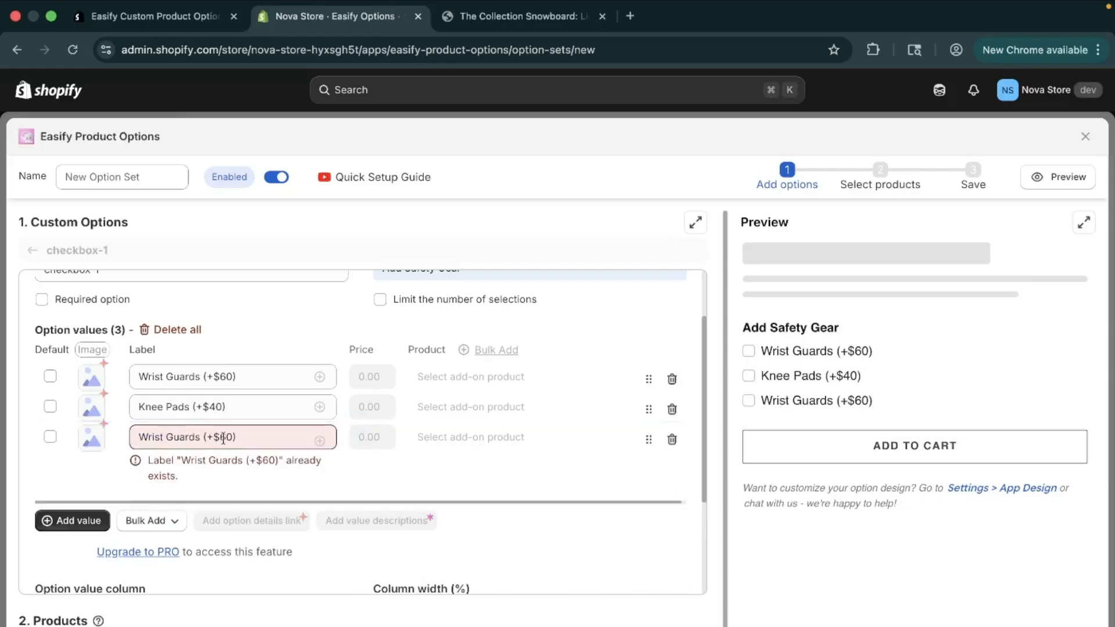
left_click(223, 438)
key("BackSpace")
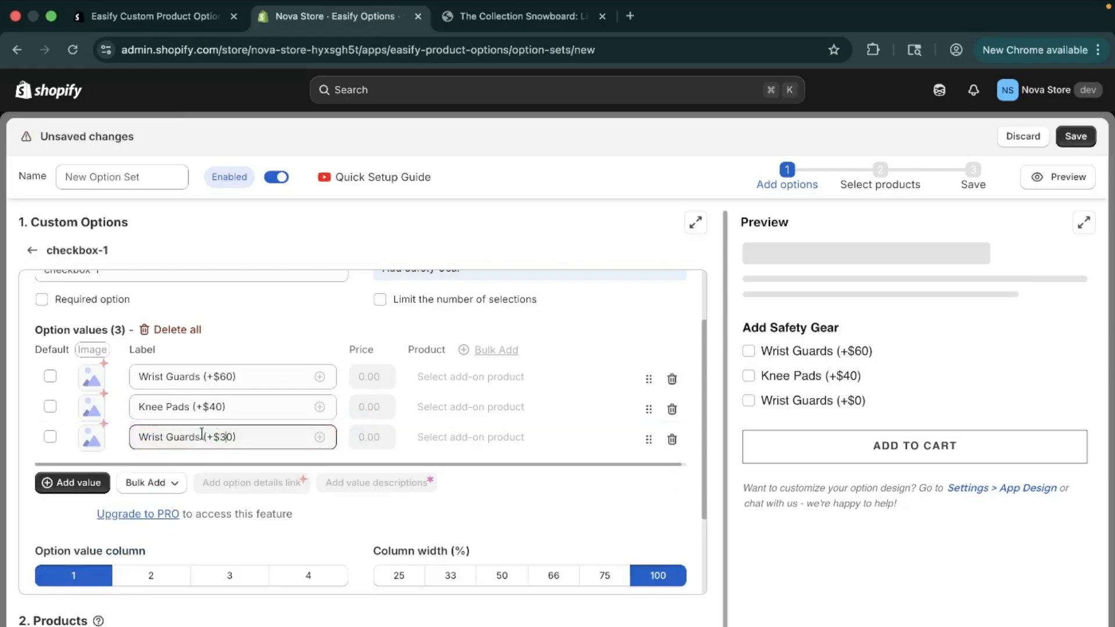
type("3")
left_click_drag(199, 437, 75, 441)
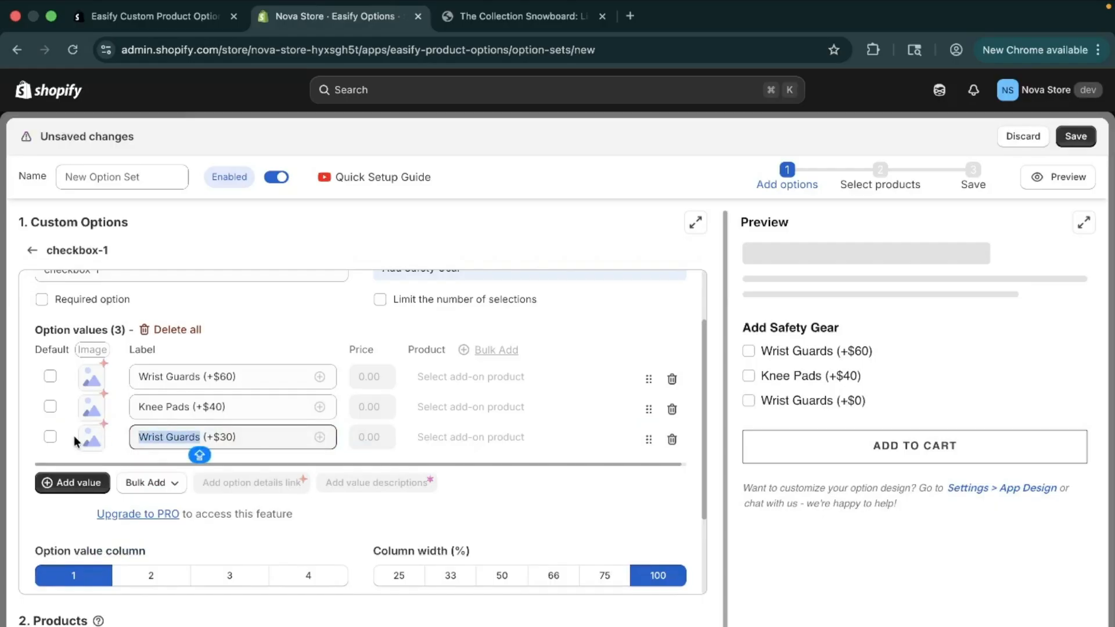
type("Saf")
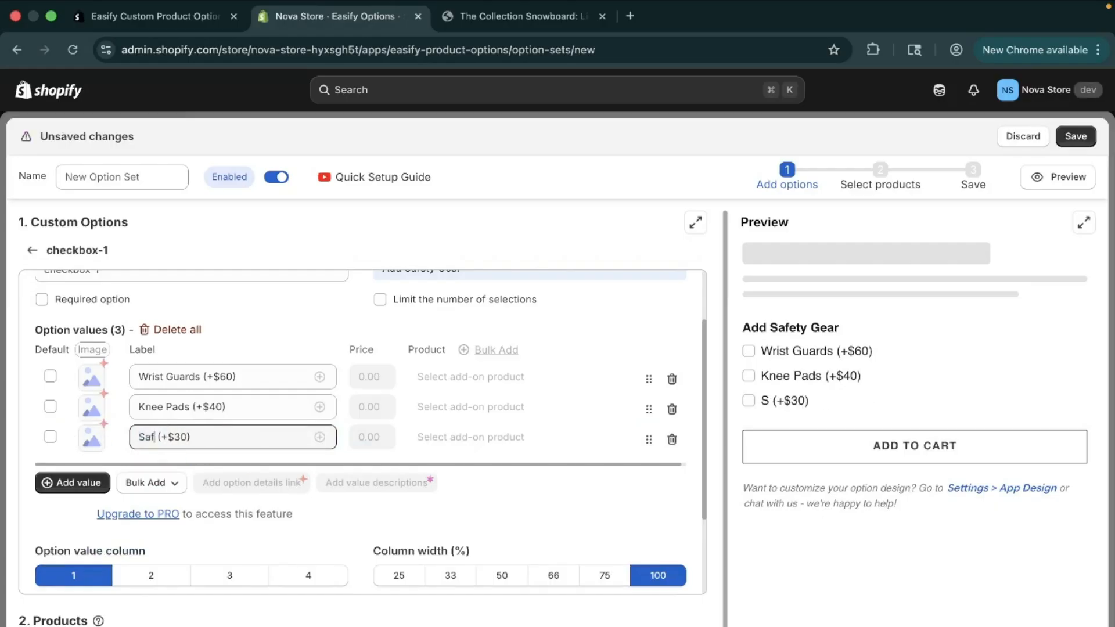
type("ety ")
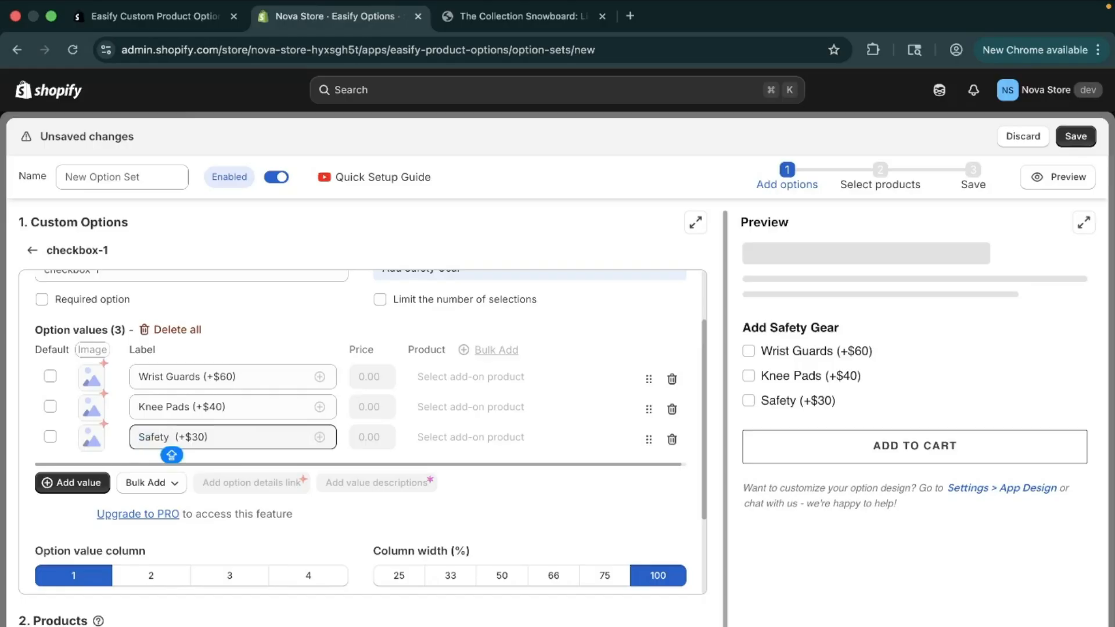
type("Guards")
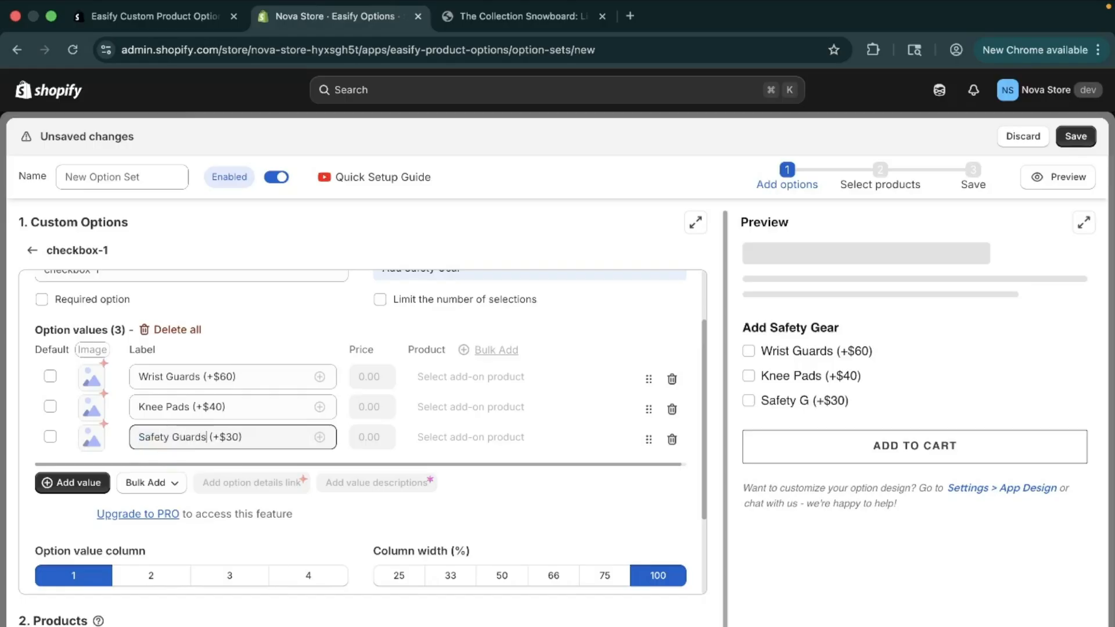
Step: Mark the wrist guards, knee pads and safety guards values as selected by default
left_click(51, 377)
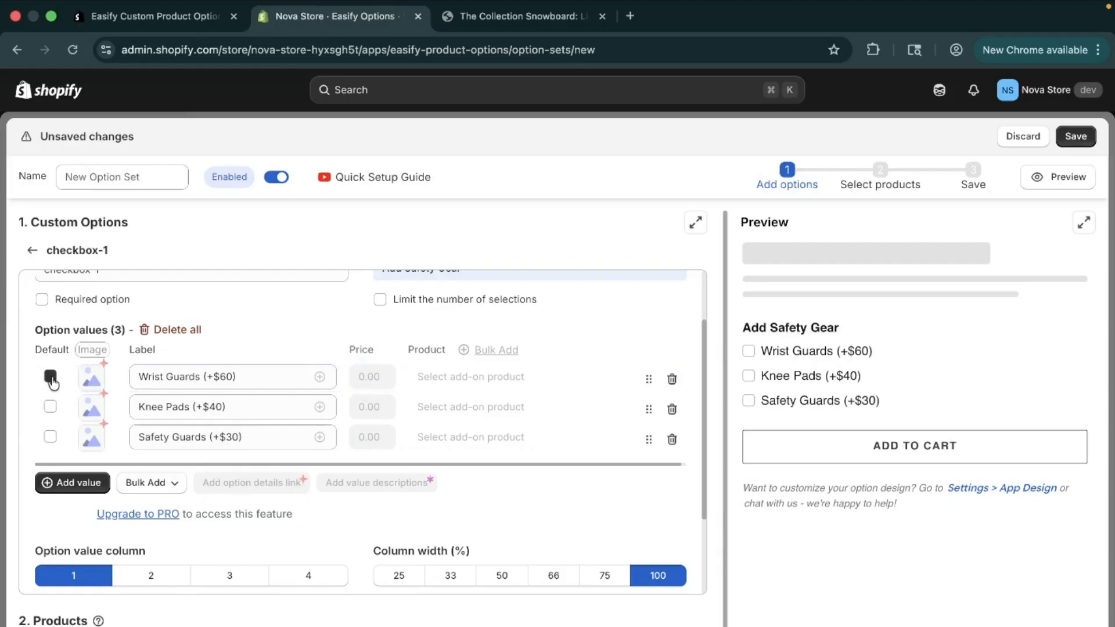
left_click(51, 407)
left_click(51, 437)
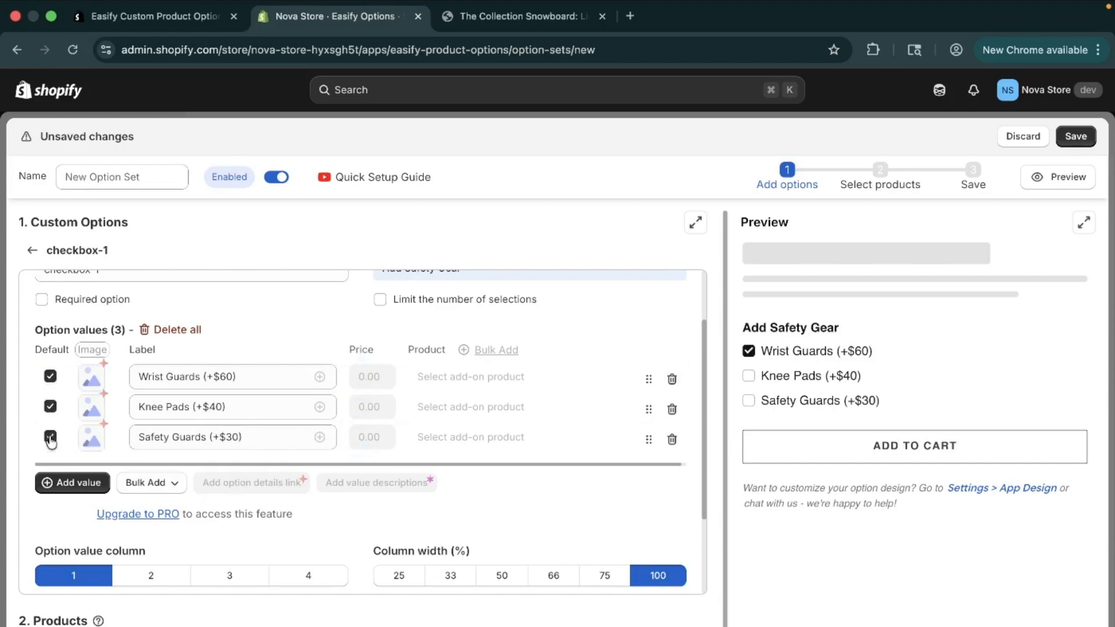
Step: Clear the default selection from the wrist guards, knee pads and safety guards values
left_click(50, 377)
left_click(51, 406)
left_click(51, 437)
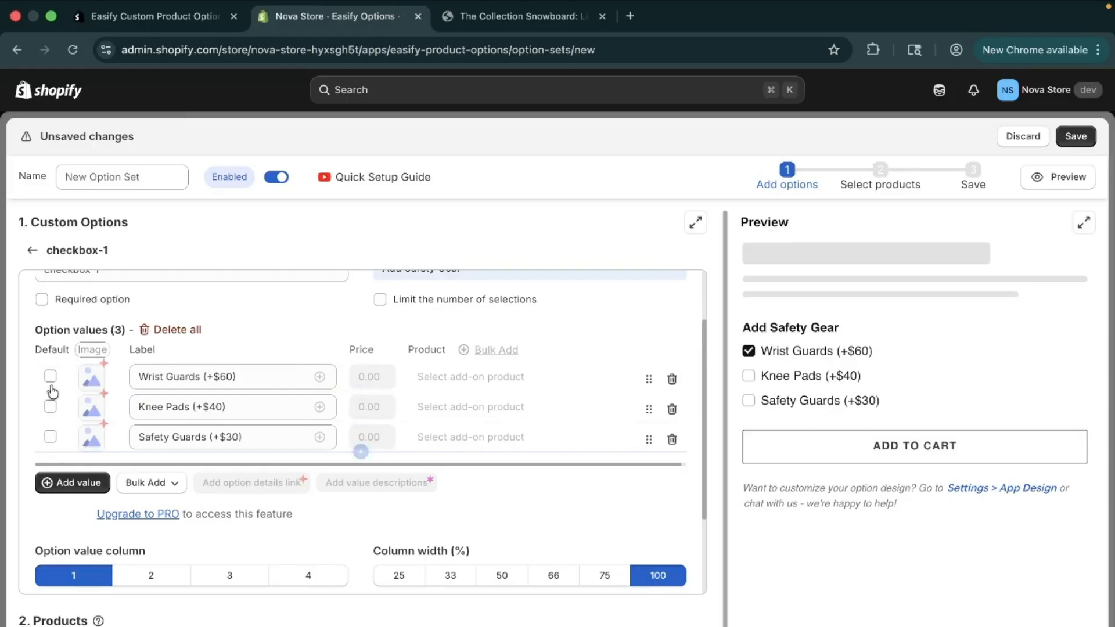
Step: Limit the number of selections for the checkbox option to a minimum of 0 and a maximum of 2
scroll(112, 423, "down", 1)
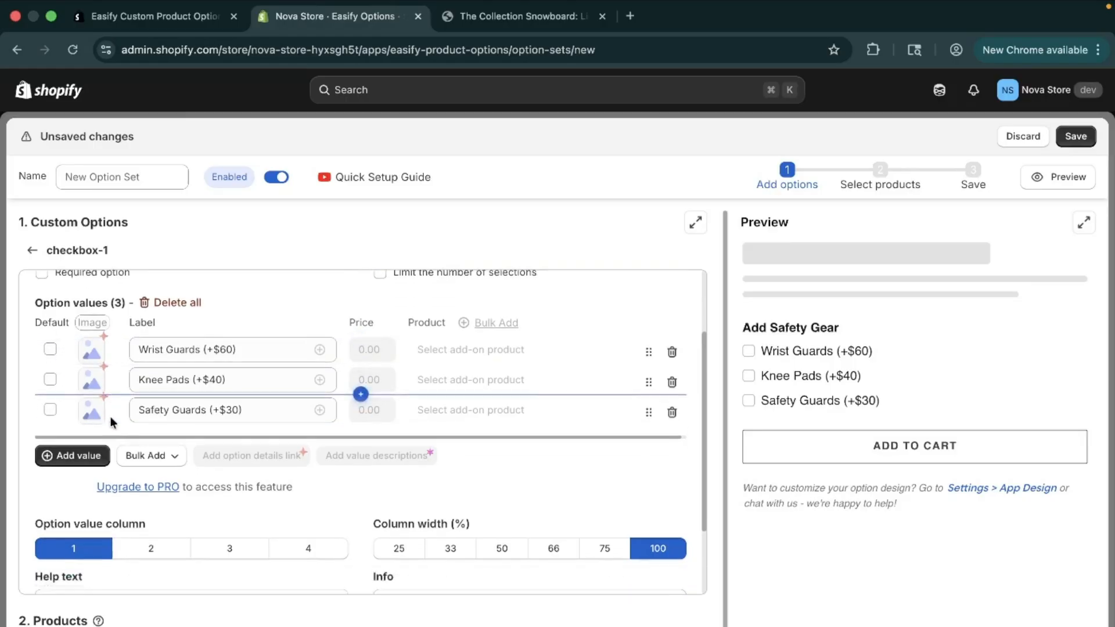
scroll(112, 422, "down", 1)
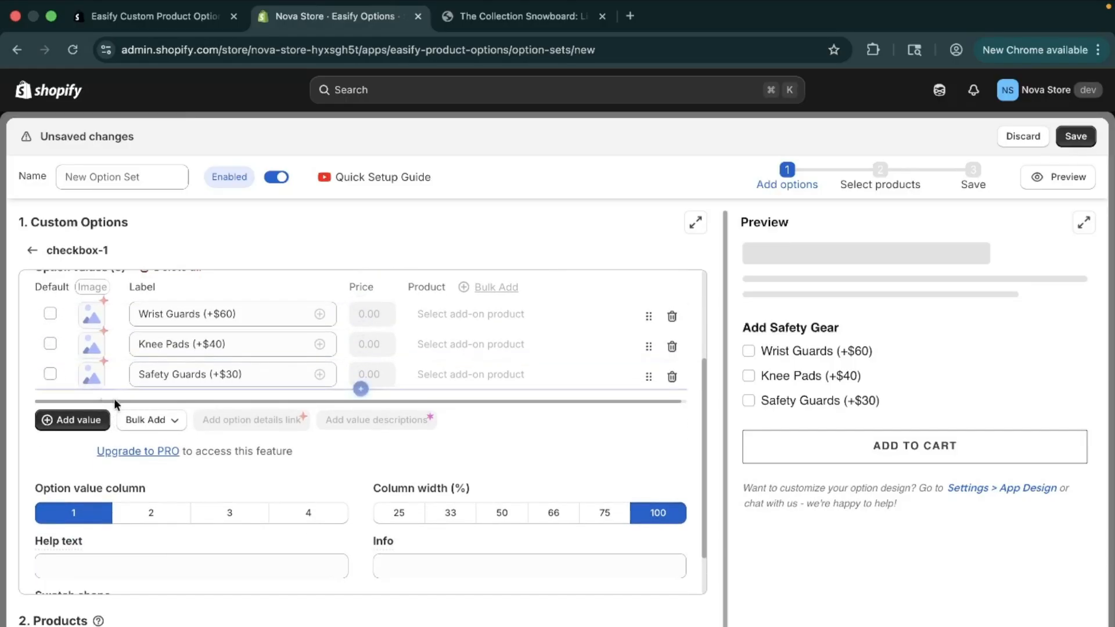
left_click_drag(115, 403, 65, 365)
scroll(205, 400, "up", 4)
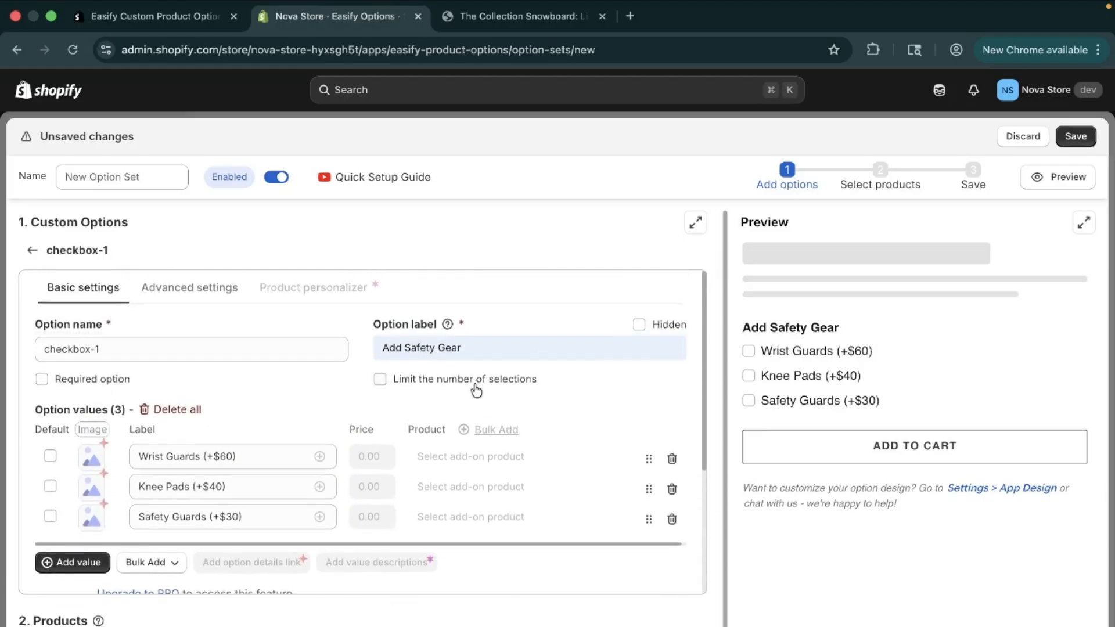
left_click(414, 387)
left_click(423, 428)
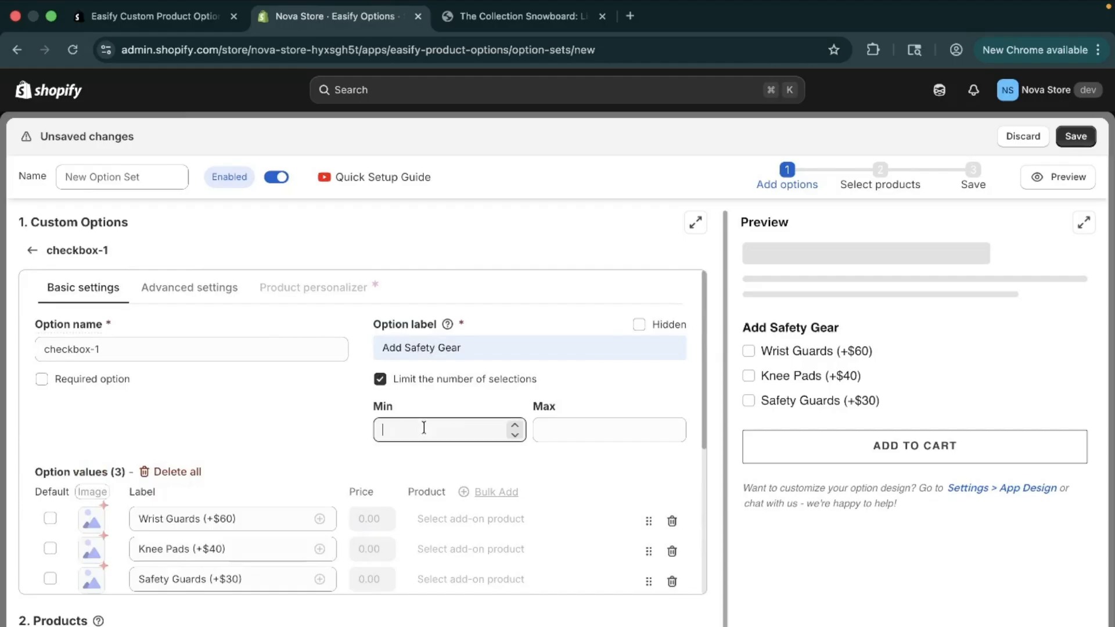
left_click(597, 434)
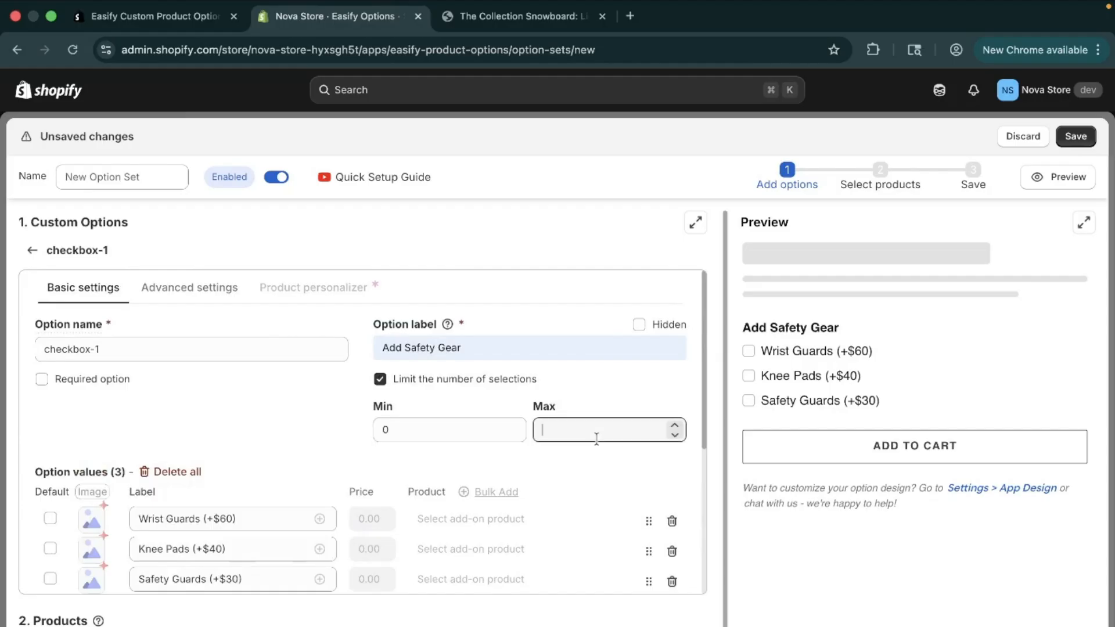
type("2")
Step: Test the selection limit by selecting wrist guards, knee pads and safety guards in the preview
left_click(748, 351)
left_click(748, 375)
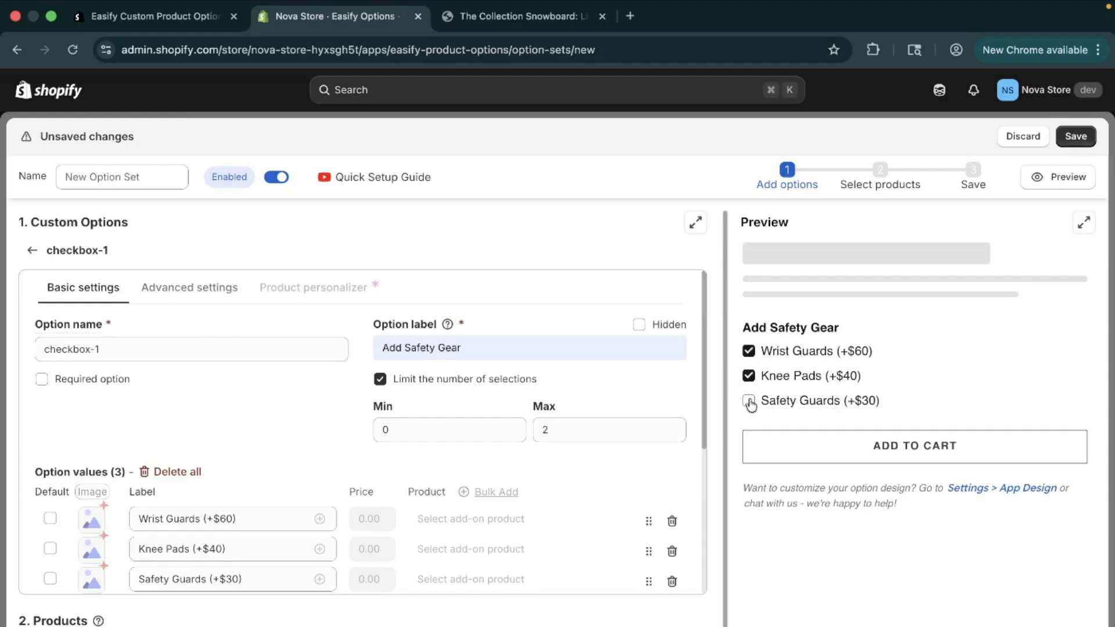
left_click(749, 401)
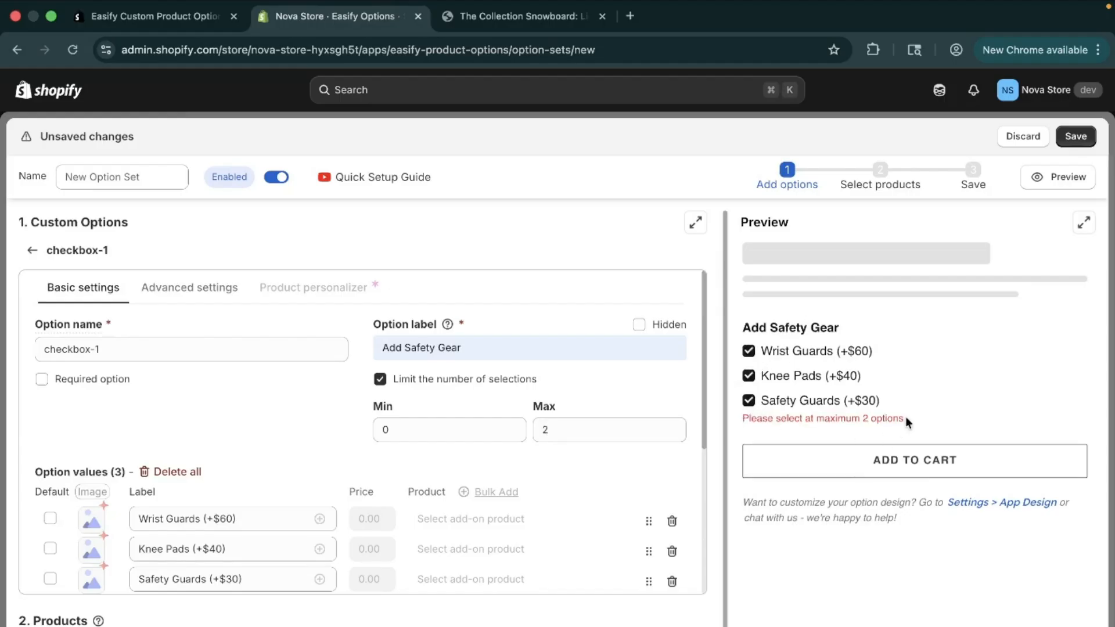
Step: Set the maximum number of selections to 0 and turn off the selection limit
double_click(574, 433)
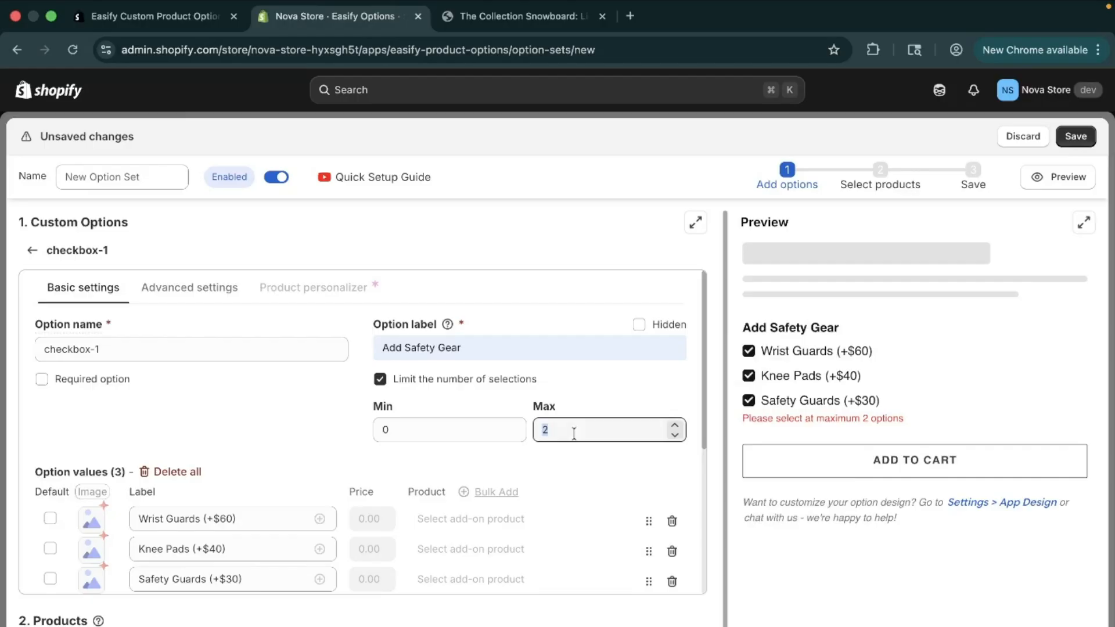
type("0")
double_click(386, 430)
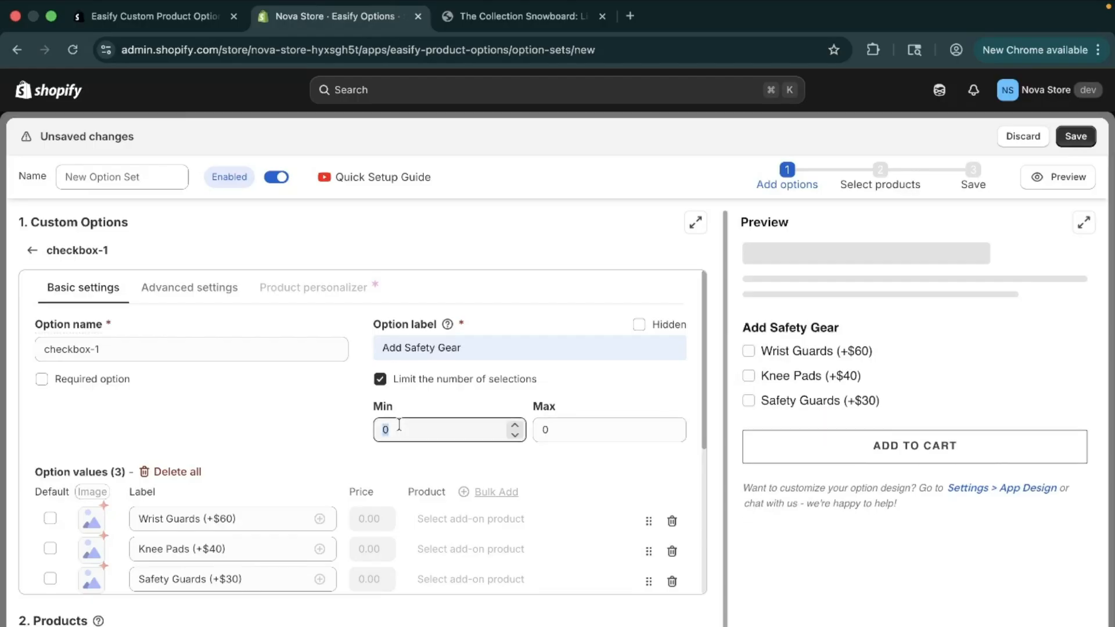
left_click(380, 379)
Step: Try laying out the option values in two, three and four columns, and settle on two columns
scroll(383, 392, "down", 3)
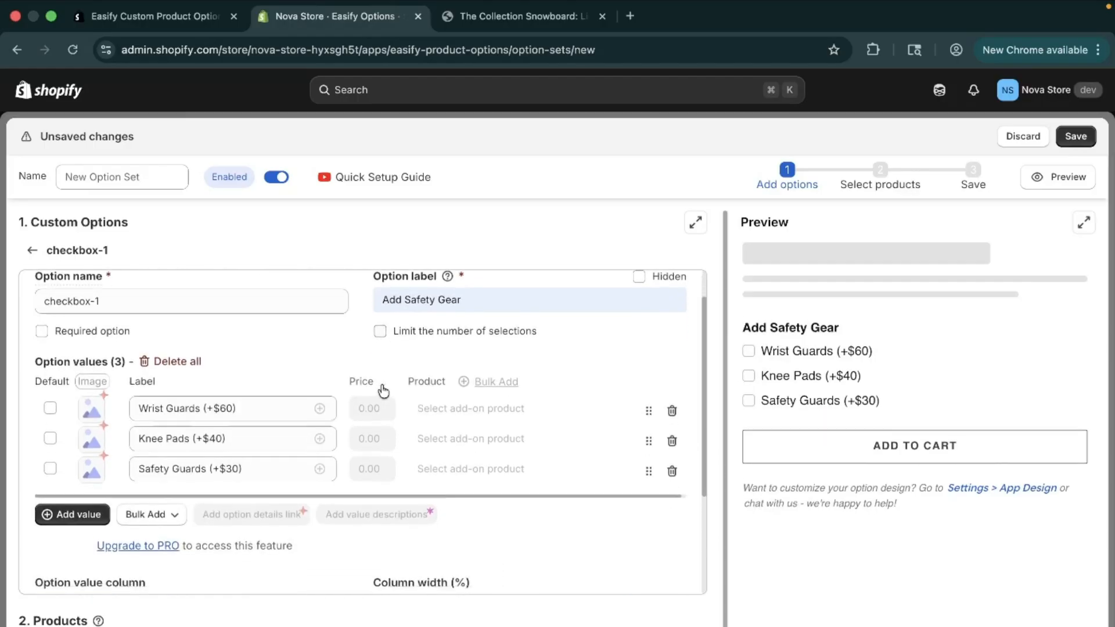
scroll(382, 388, "down", 4)
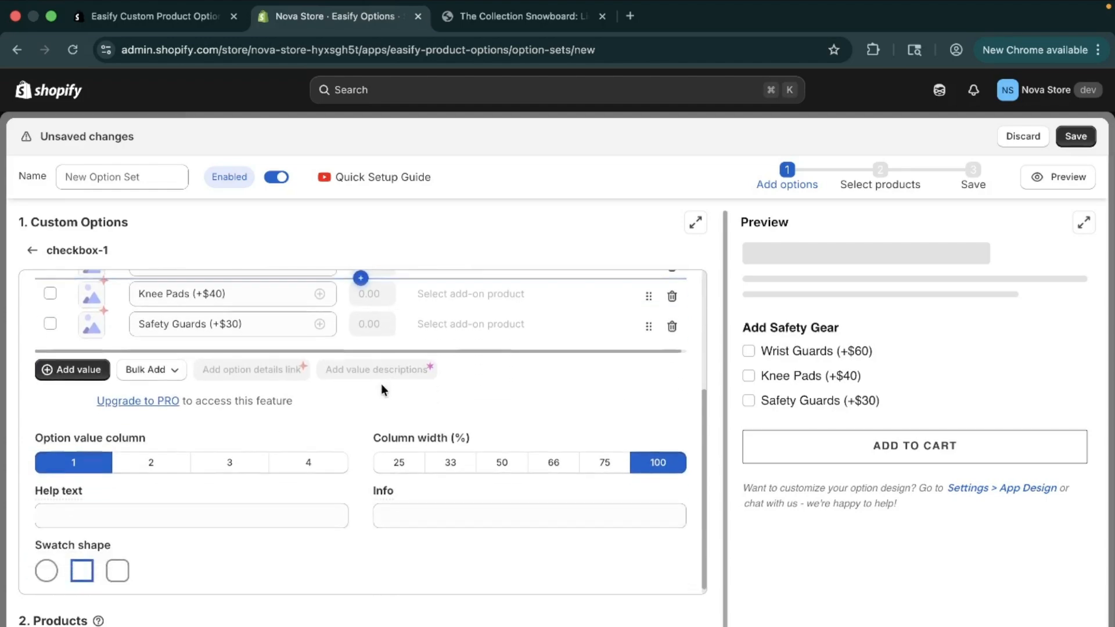
left_click(142, 465)
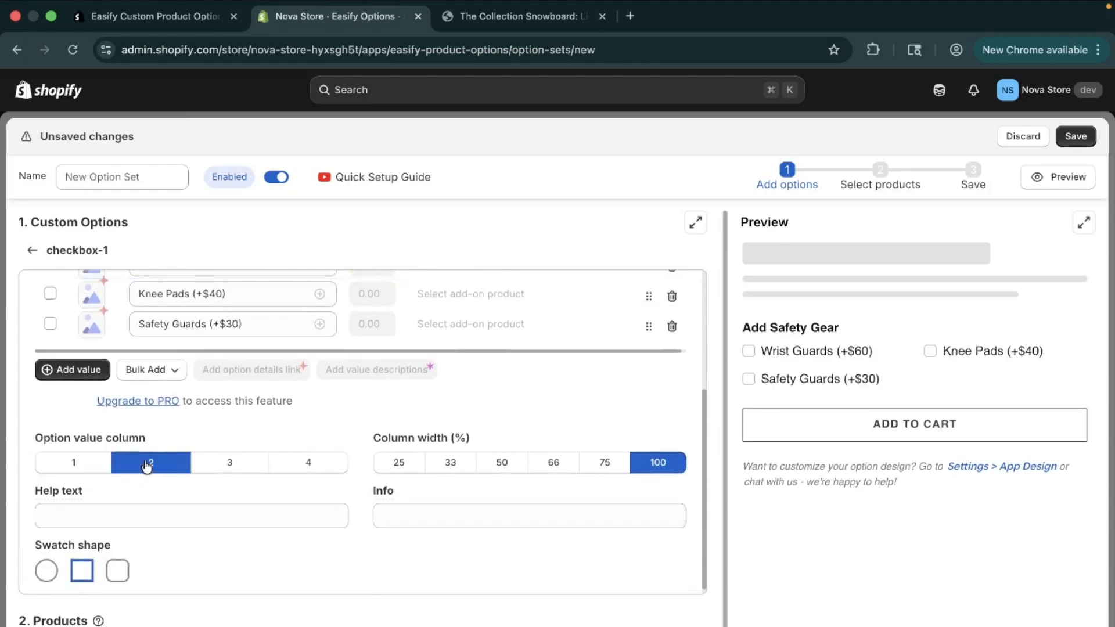
left_click(215, 472)
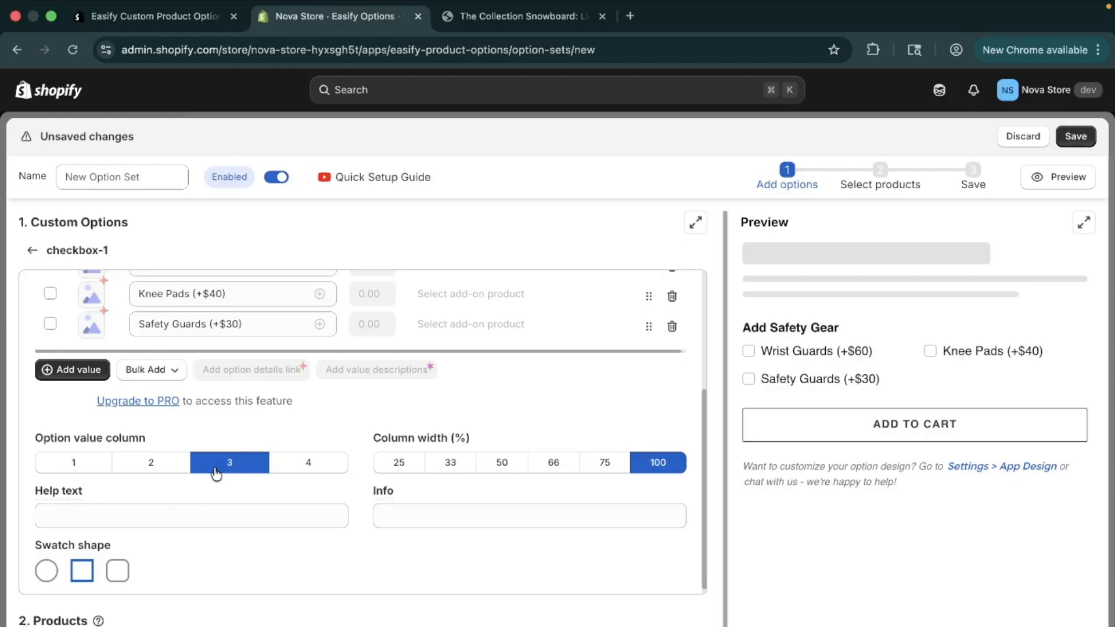
left_click(297, 473)
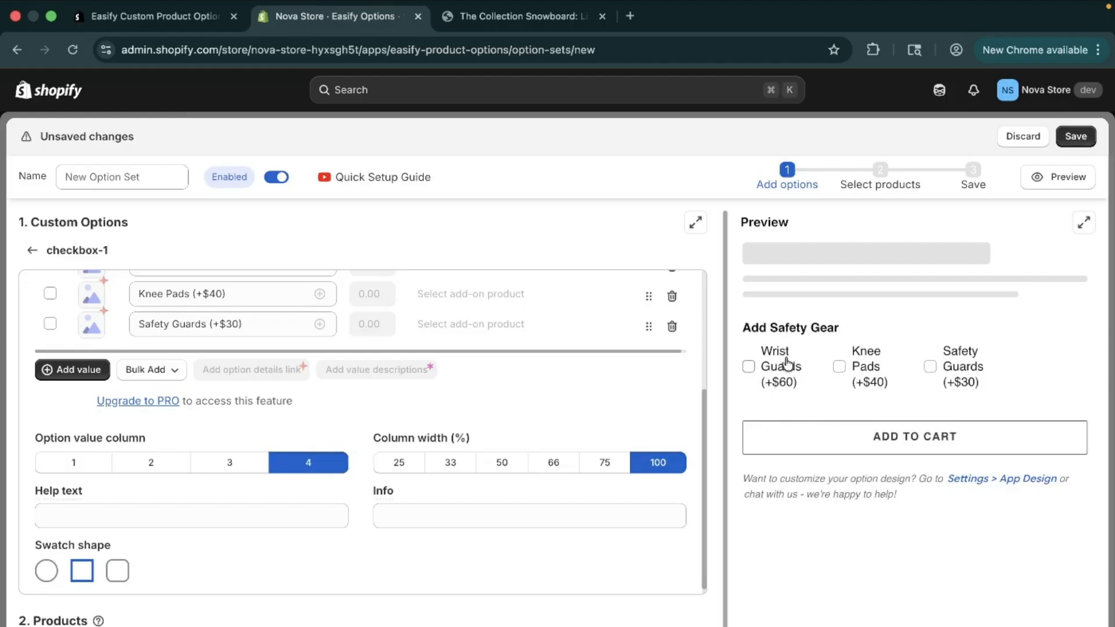
left_click(227, 465)
left_click(172, 474)
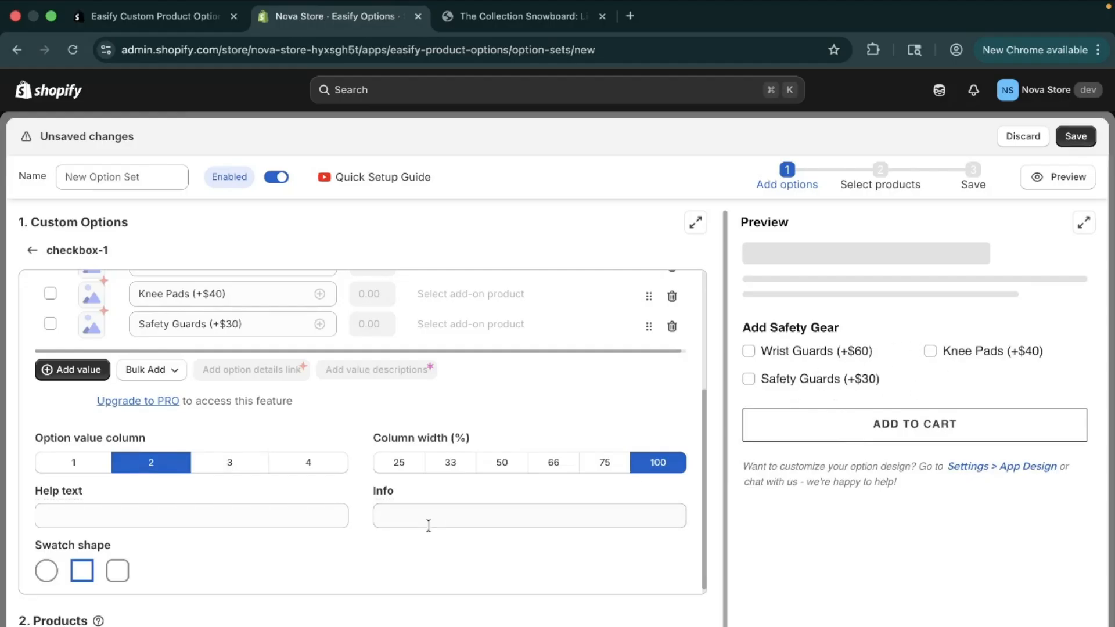
Step: Try column widths of 75, 66, 50, 33 and 25 percent, and return the width to 100 percent
left_click(604, 464)
left_click(561, 473)
left_click(479, 475)
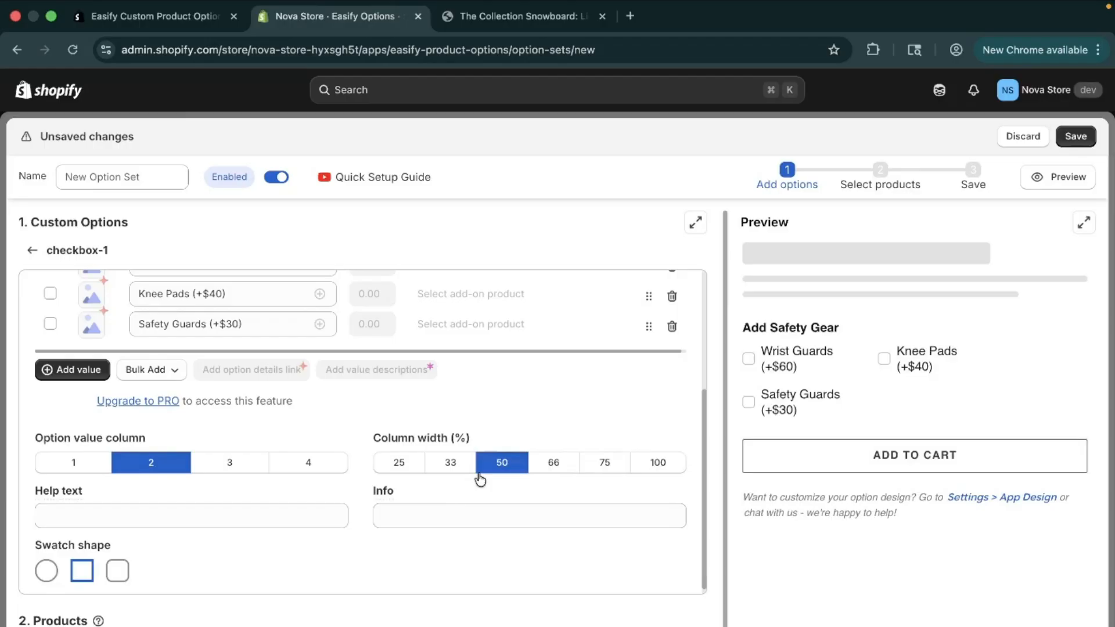
left_click(449, 473)
left_click(399, 474)
left_click(662, 473)
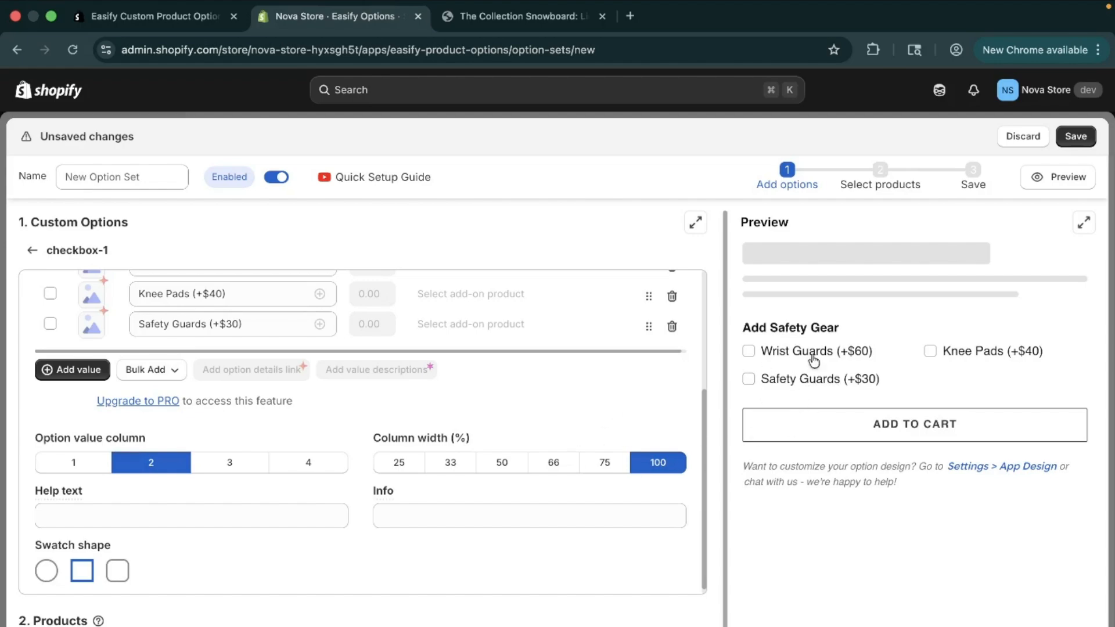
Step: Enter "Select Any Accessories You Need" as the option's help text
left_click(274, 515)
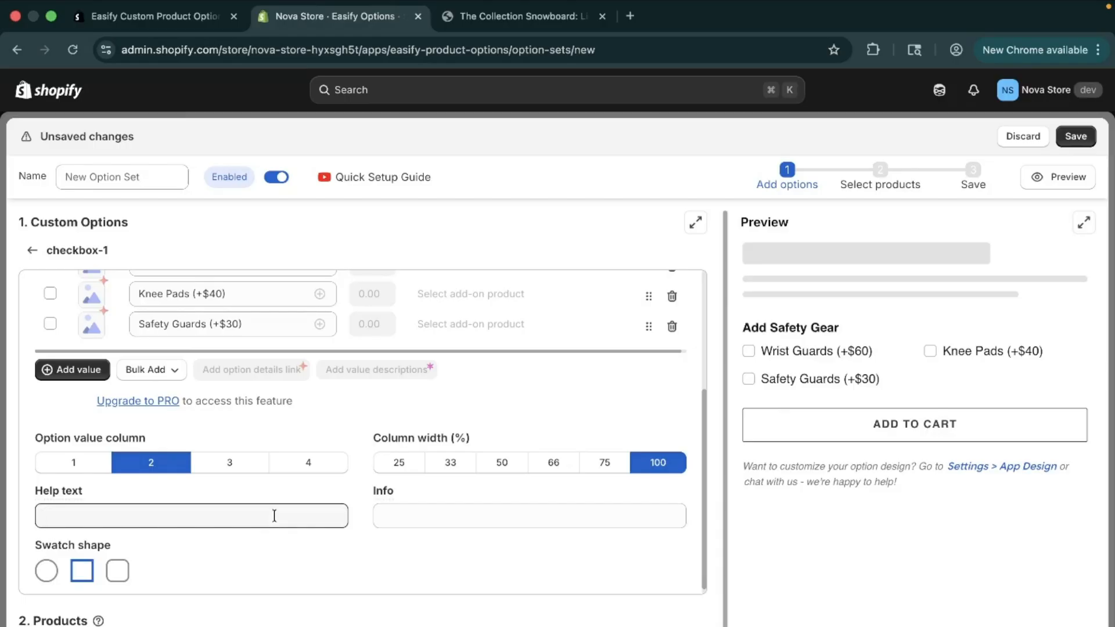
type("Sel")
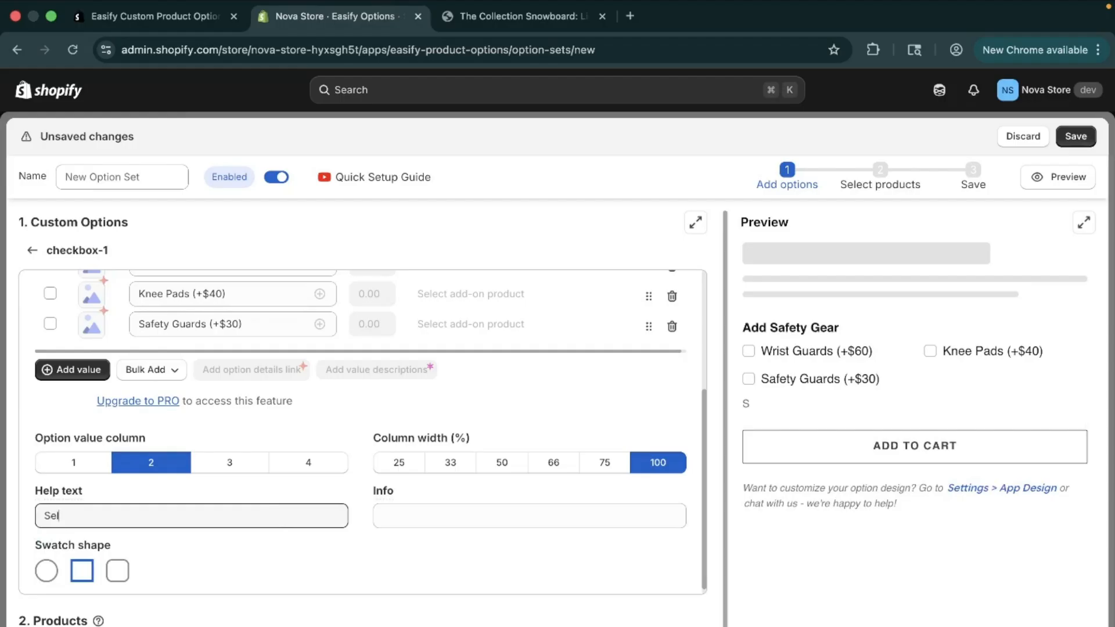
type("ect Any Accessories ")
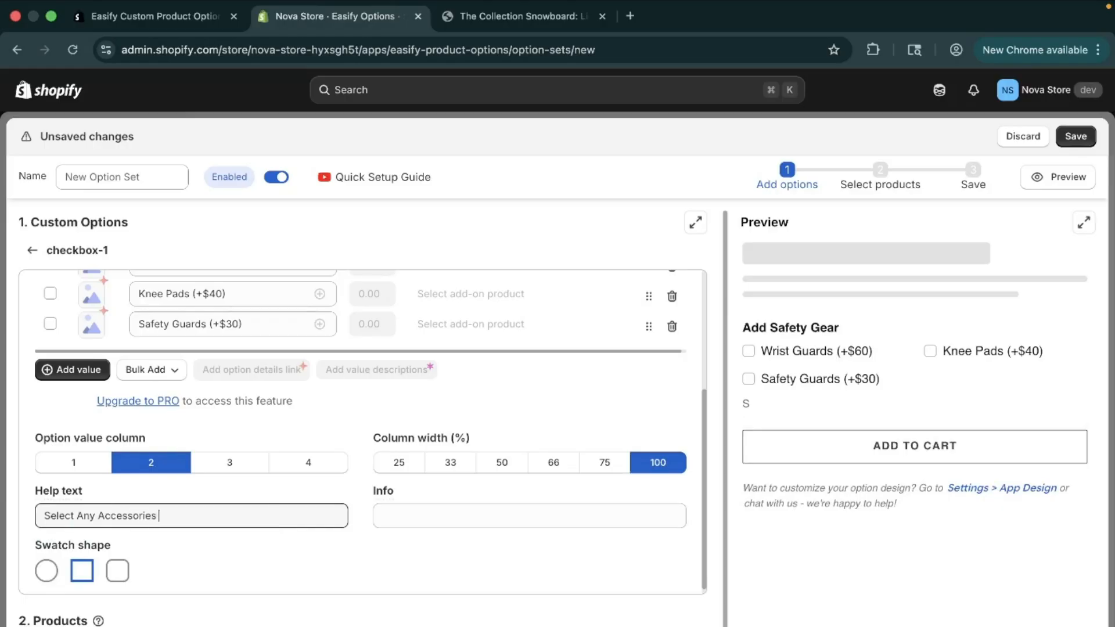
type("You Need")
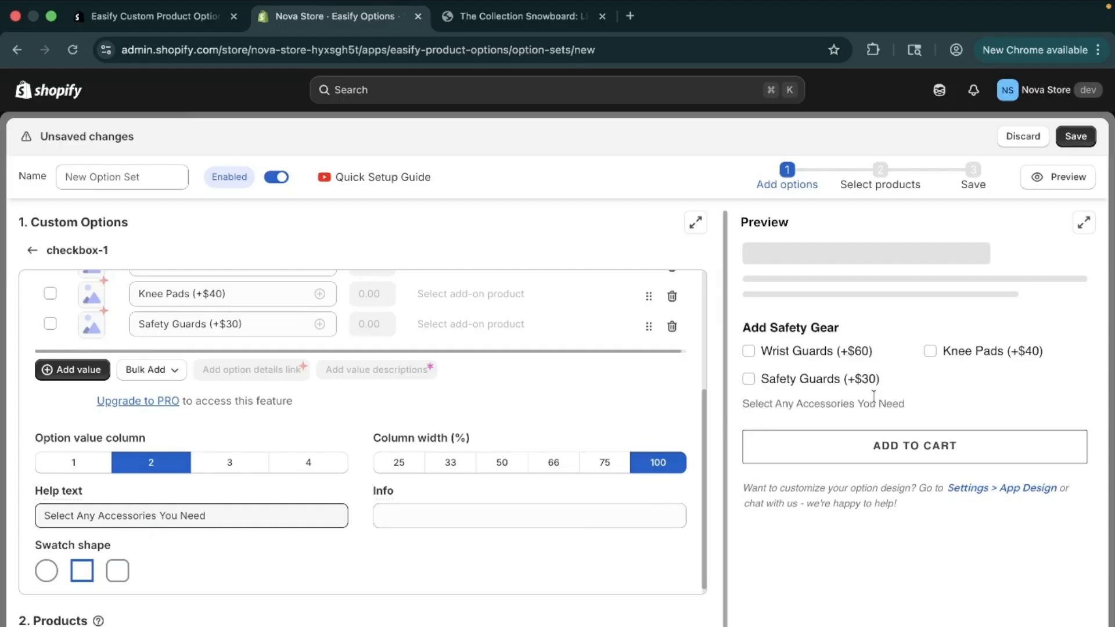
Step: Enter "Prices will be calculated to total" as the option's info text
left_click(446, 523)
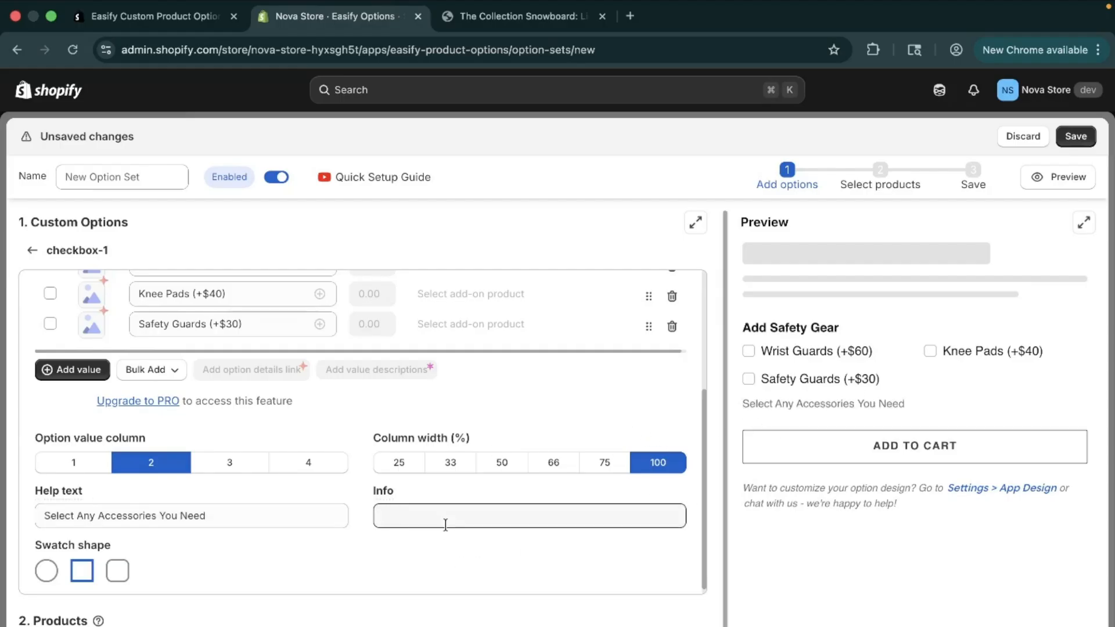
key("Caps_Lock")
type("Prices will be calculated to")
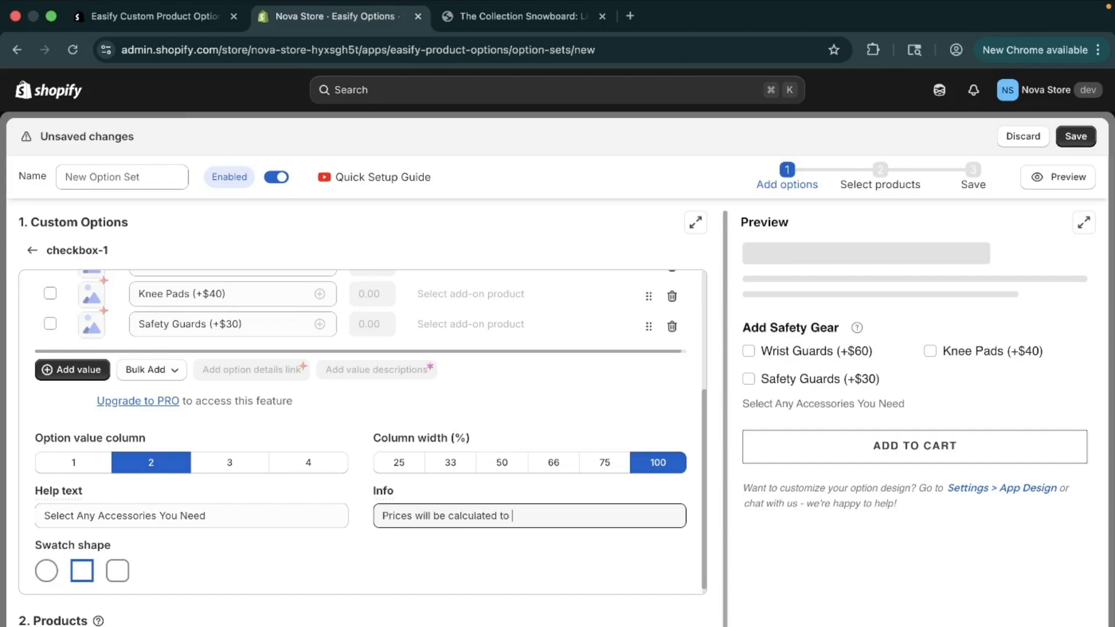
type(" total")
Step: Open the manual product picker, browse the snowboard products and cancel the selection
scroll(464, 566, "down", 1)
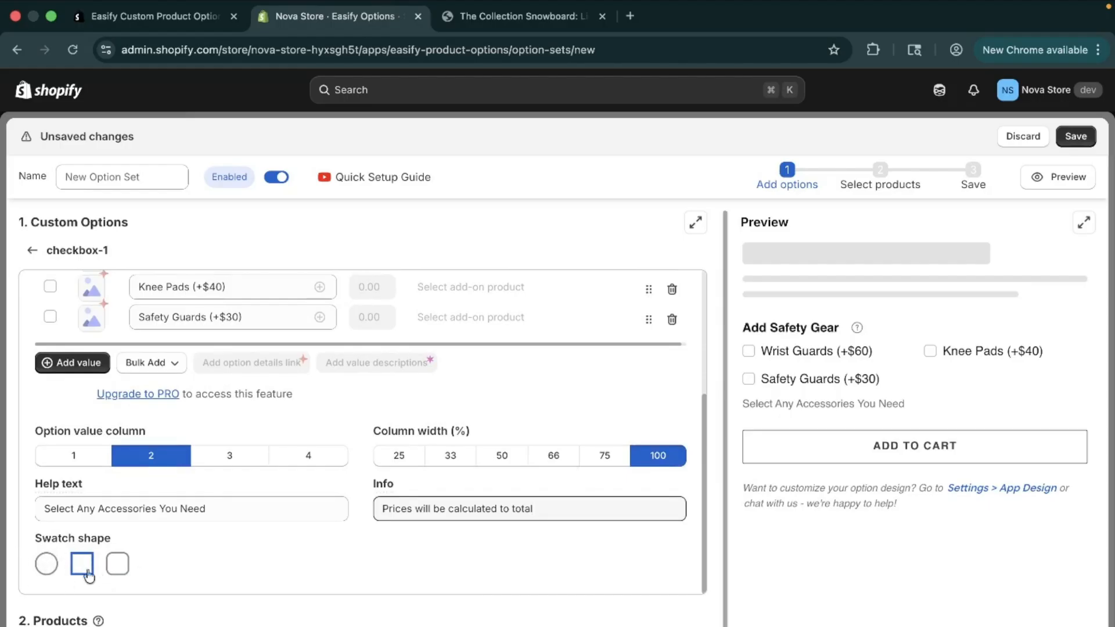
scroll(173, 571, "down", 1)
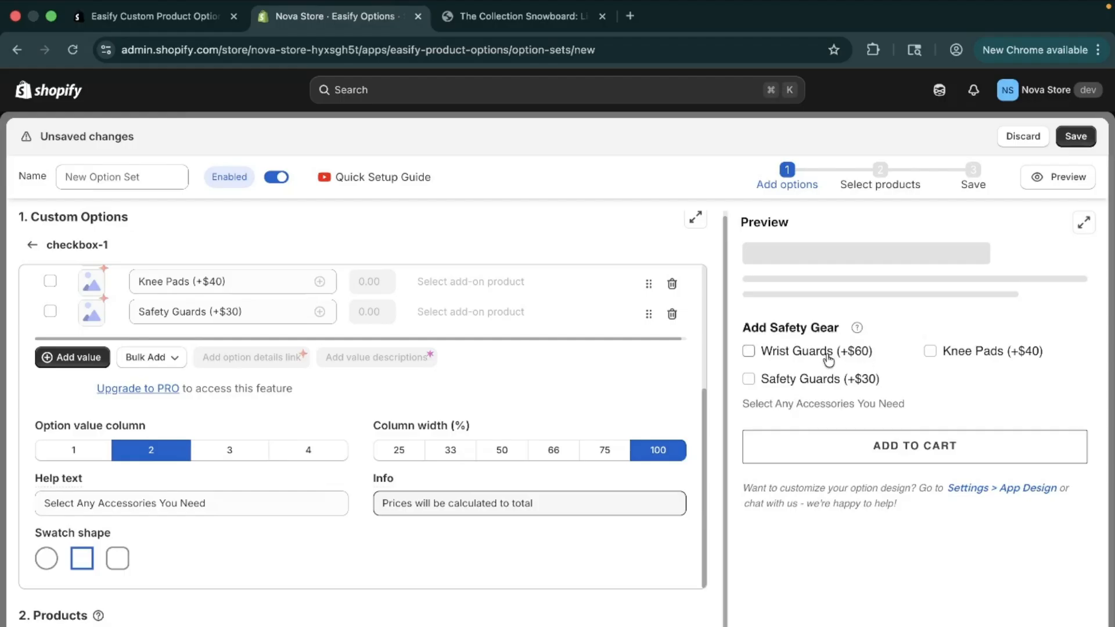
left_click(880, 184)
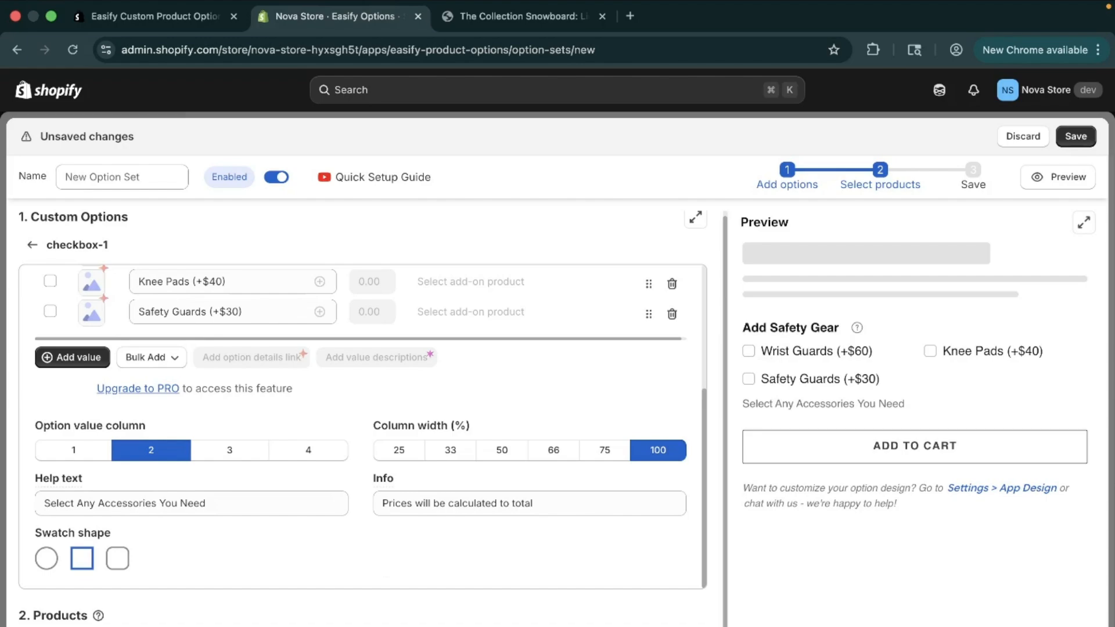
scroll(362, 615, "down", 1)
left_click(363, 626)
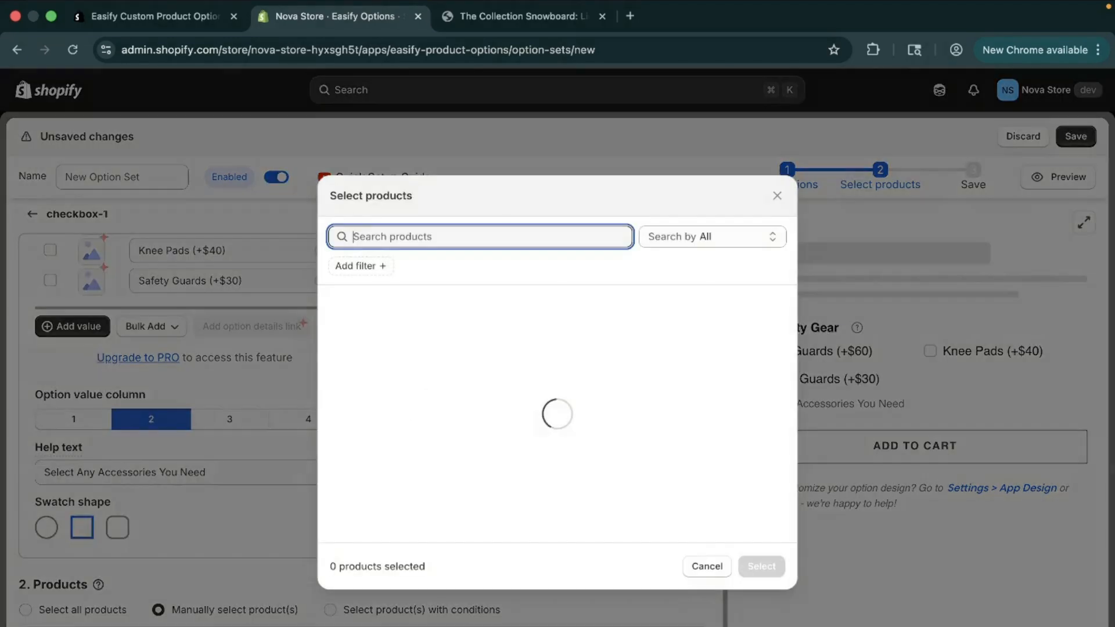
scroll(476, 393, "down", 5)
scroll(475, 391, "up", 5)
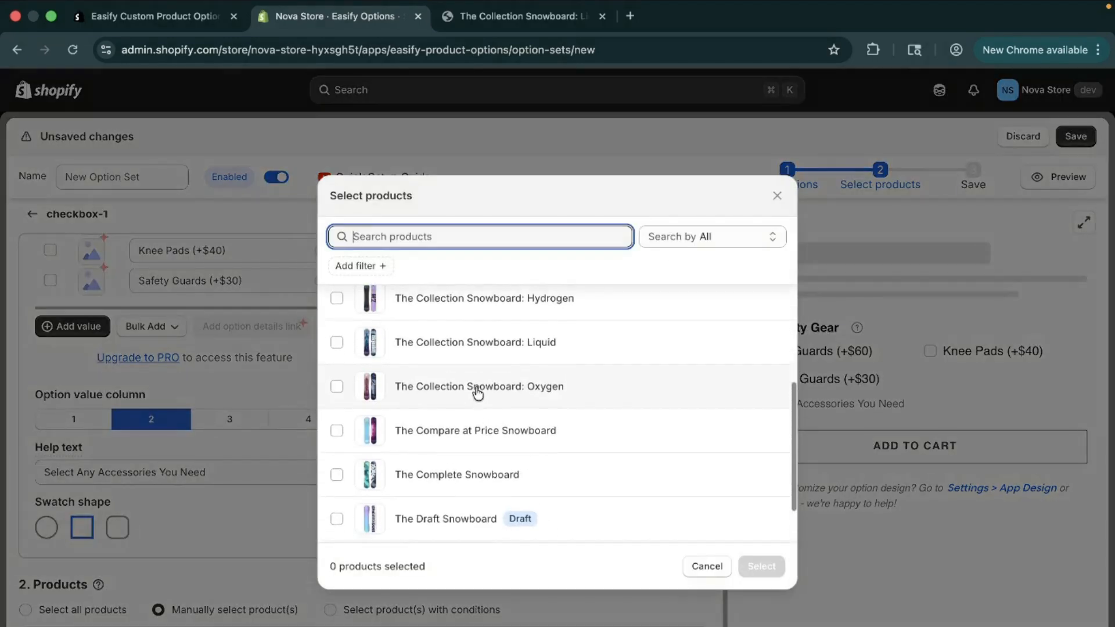
left_click(706, 566)
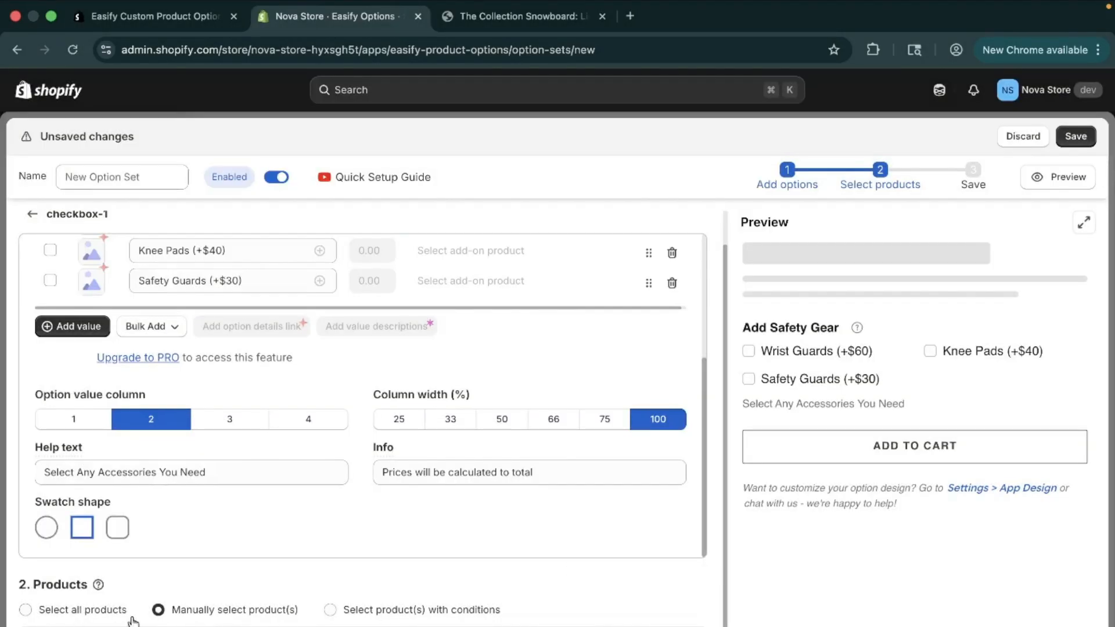
Step: Switch the product assignment to selection with conditions and examine the available product attributes for the condition
left_click(373, 619)
scroll(372, 619, "down", 2)
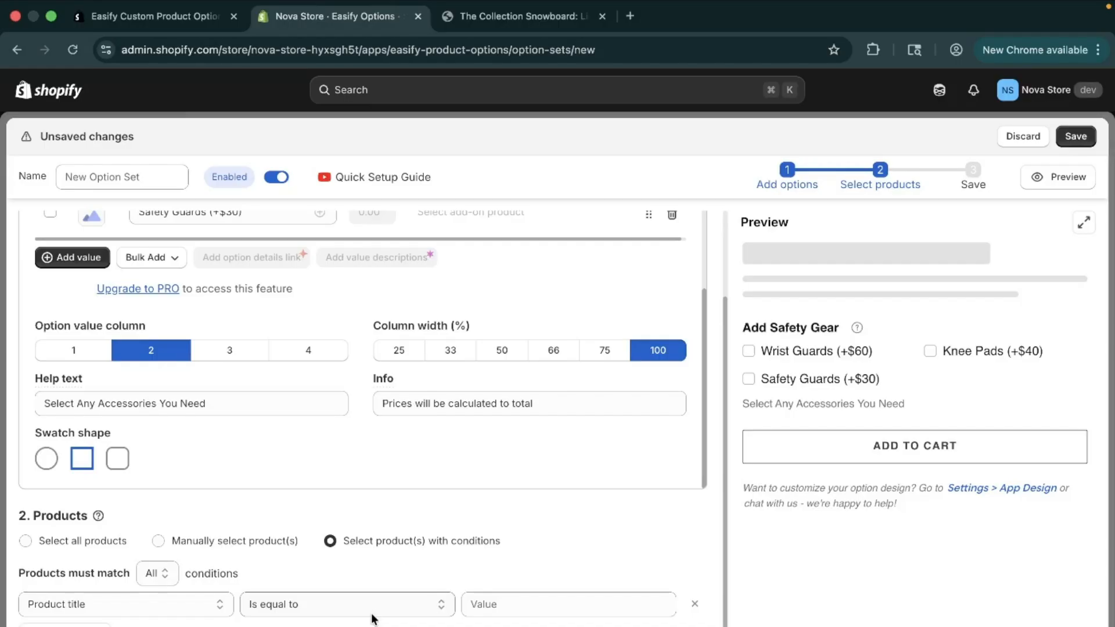
left_click(117, 612)
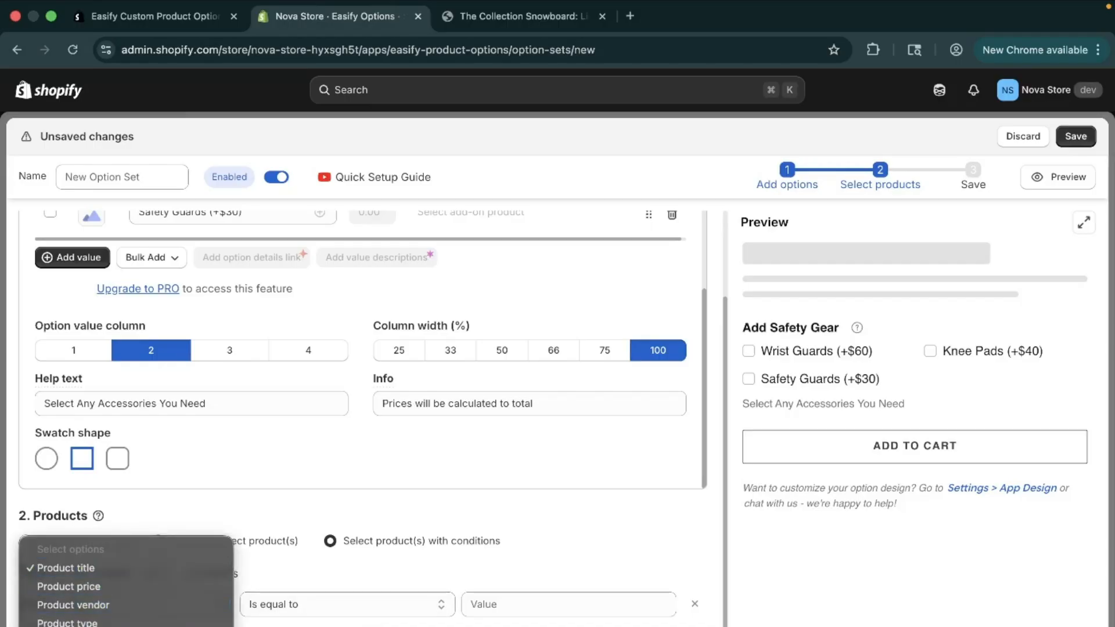
left_click(62, 624)
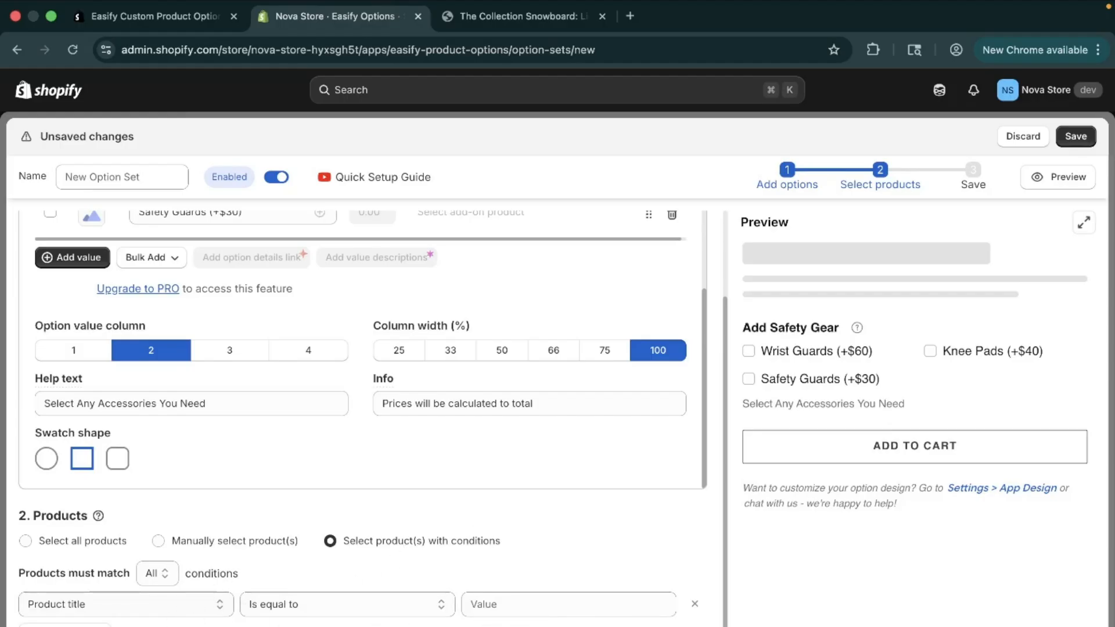
Step: Apply the option set to all products
scroll(44, 552, "up", 2)
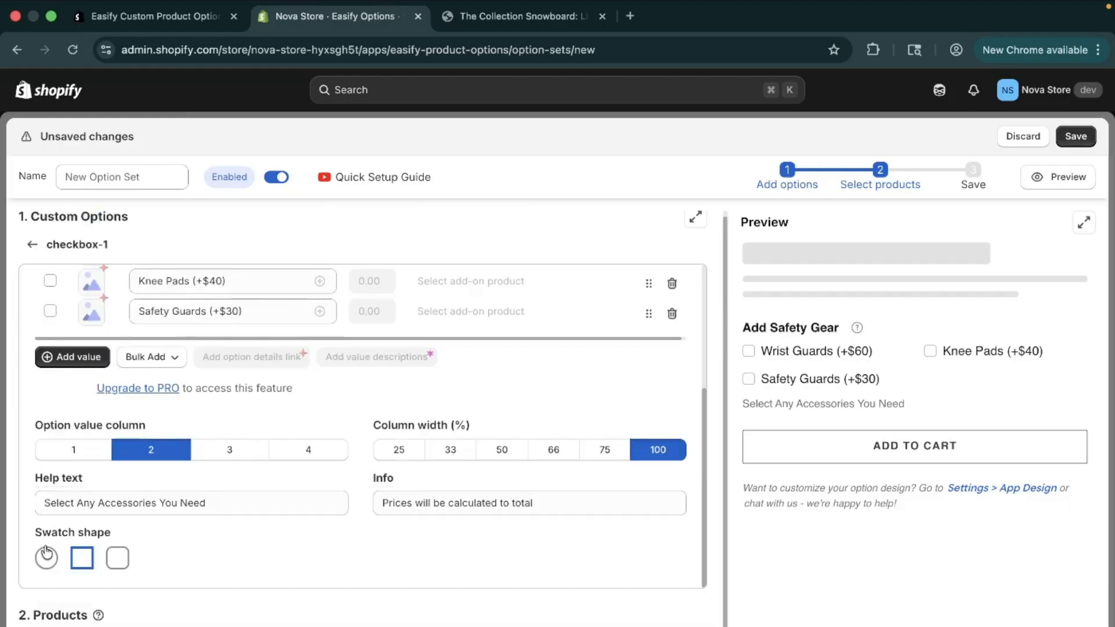
scroll(118, 621, "down", 2)
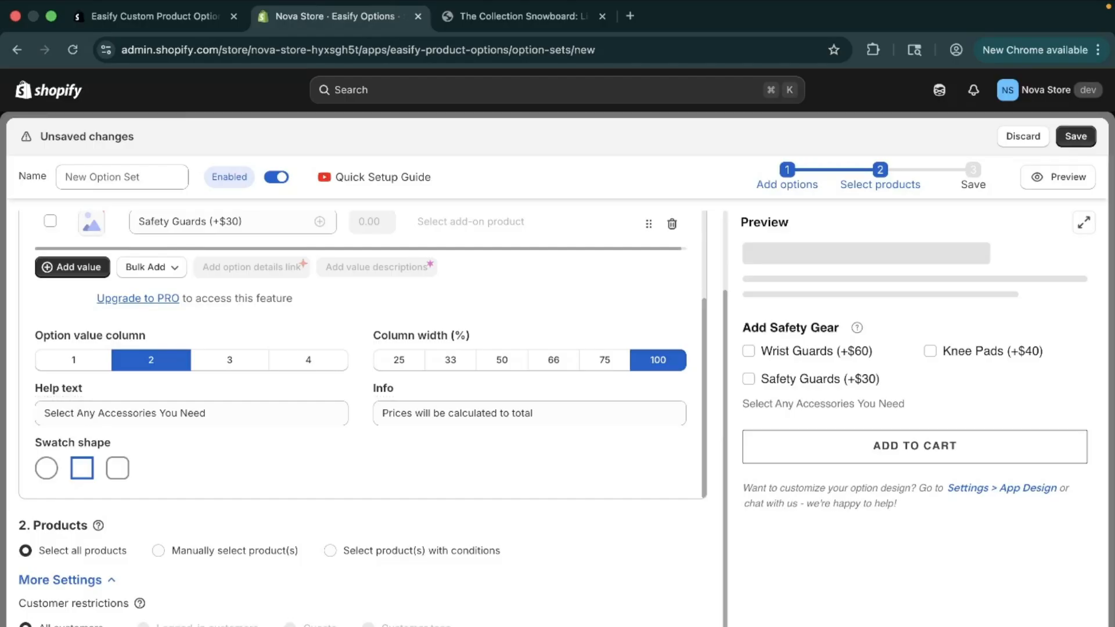
Step: Review the checkbox option's advanced and basic settings, and save the option set
scroll(249, 472, "up", 5)
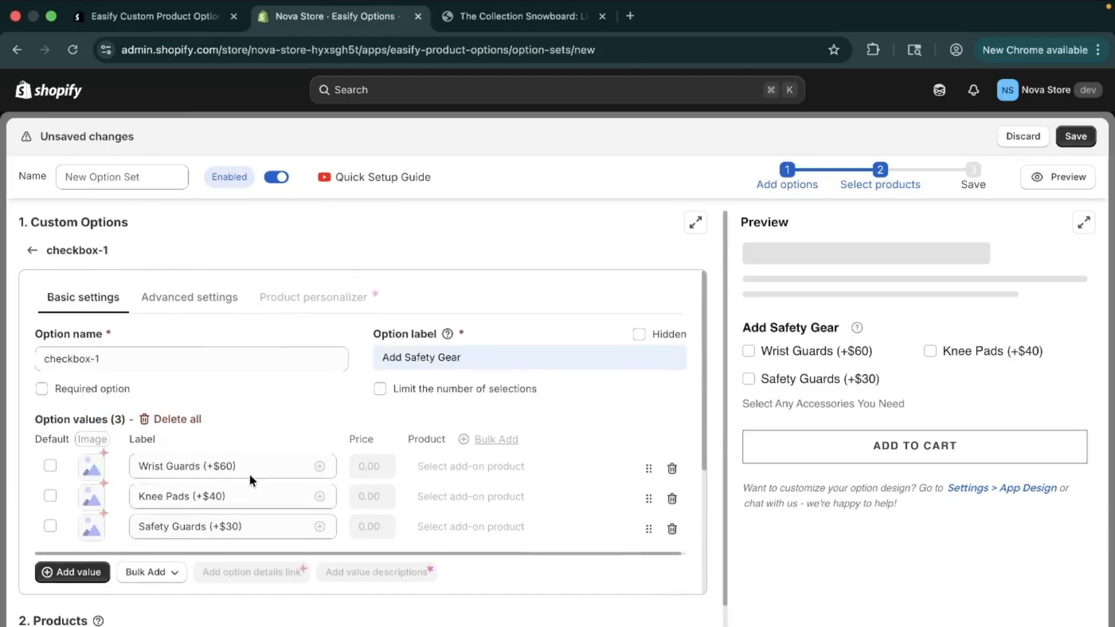
left_click(190, 288)
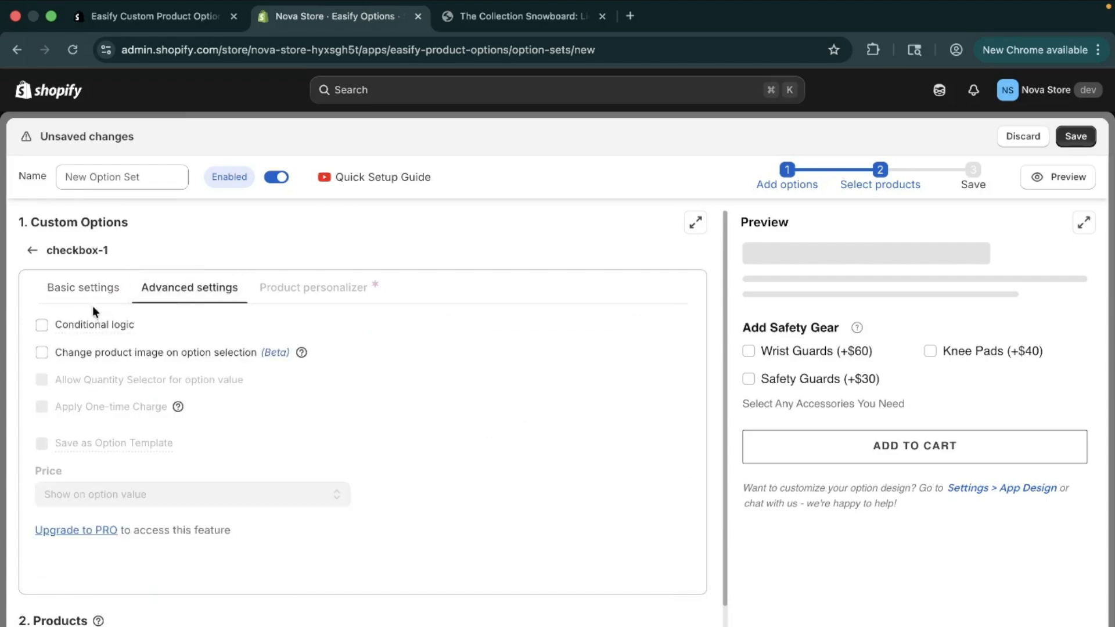
left_click(74, 289)
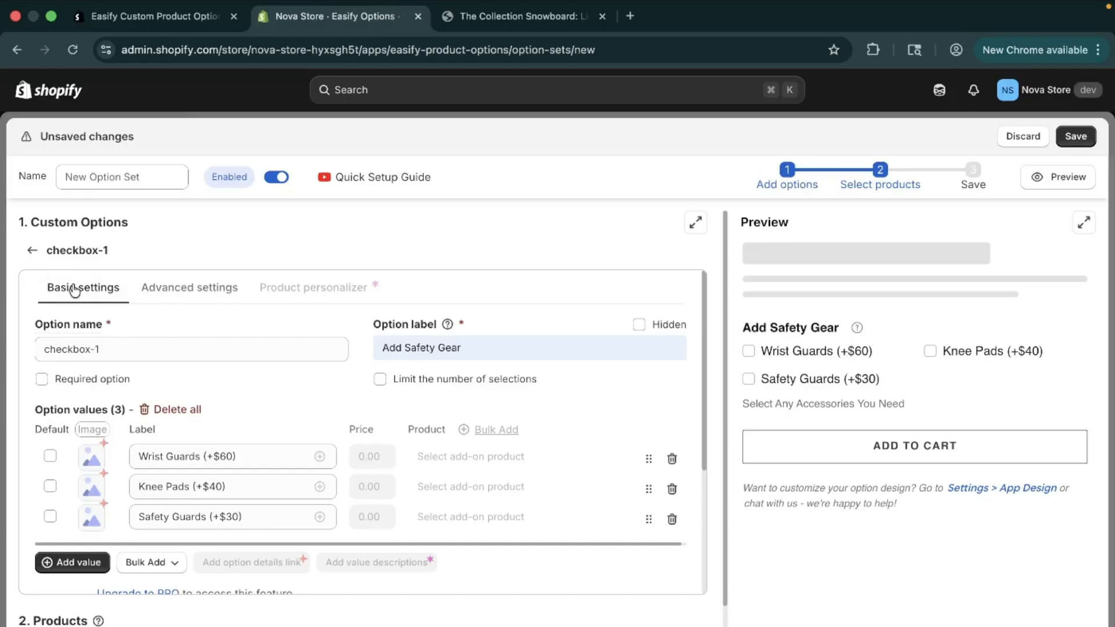
scroll(427, 405, "down", 2)
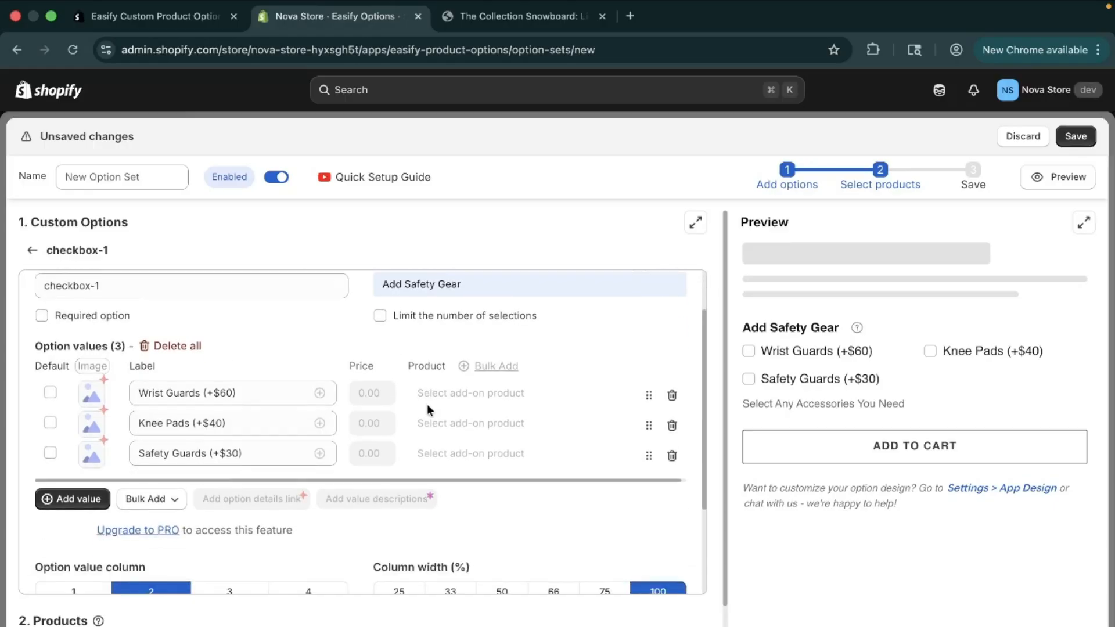
scroll(426, 403, "up", 1)
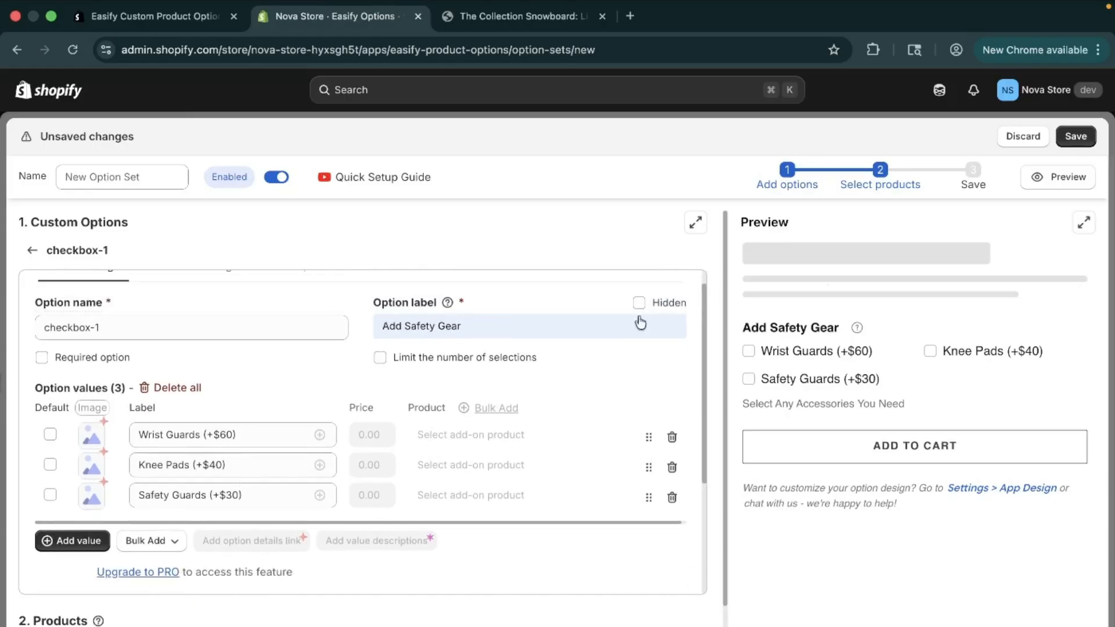
left_click(1082, 143)
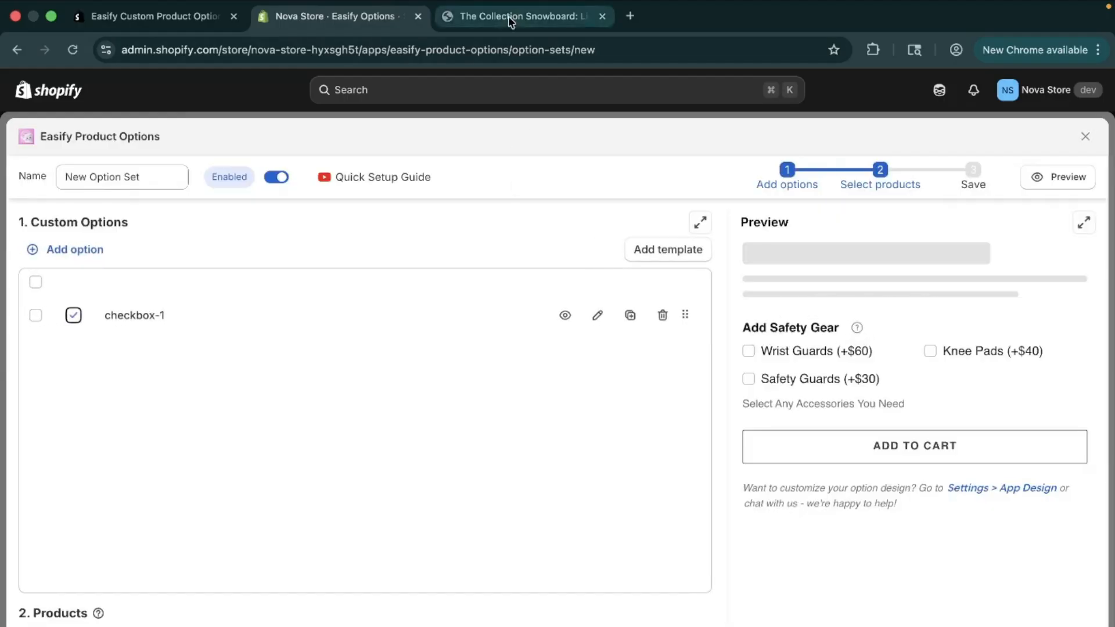
Step: Close the option set editor and open the online store from the admin
left_click(511, 17)
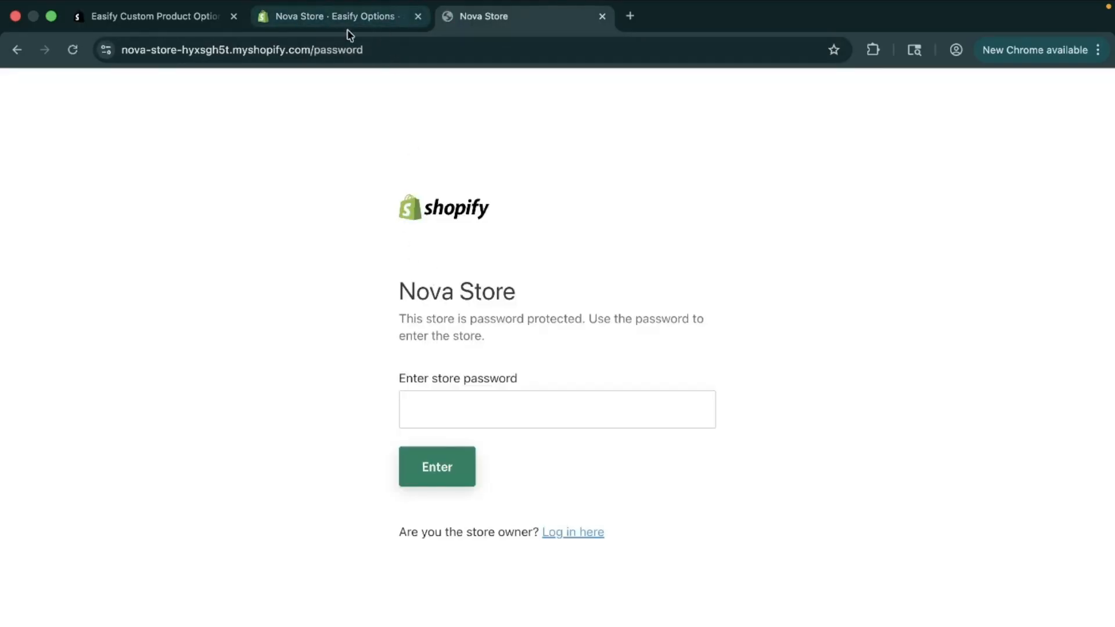
left_click(355, 19)
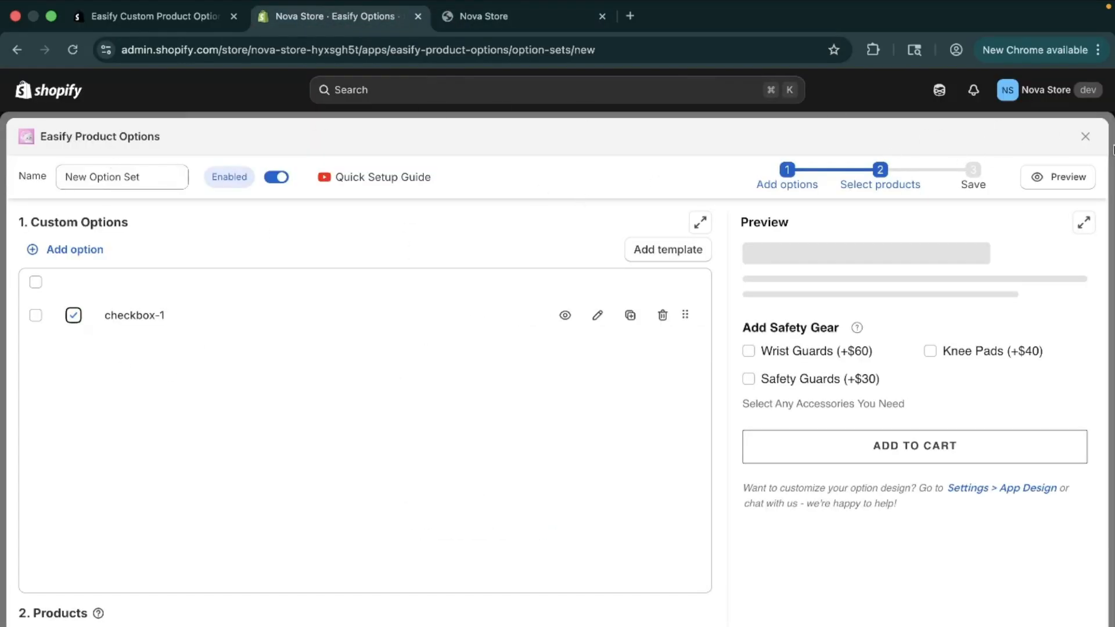
left_click(1084, 138)
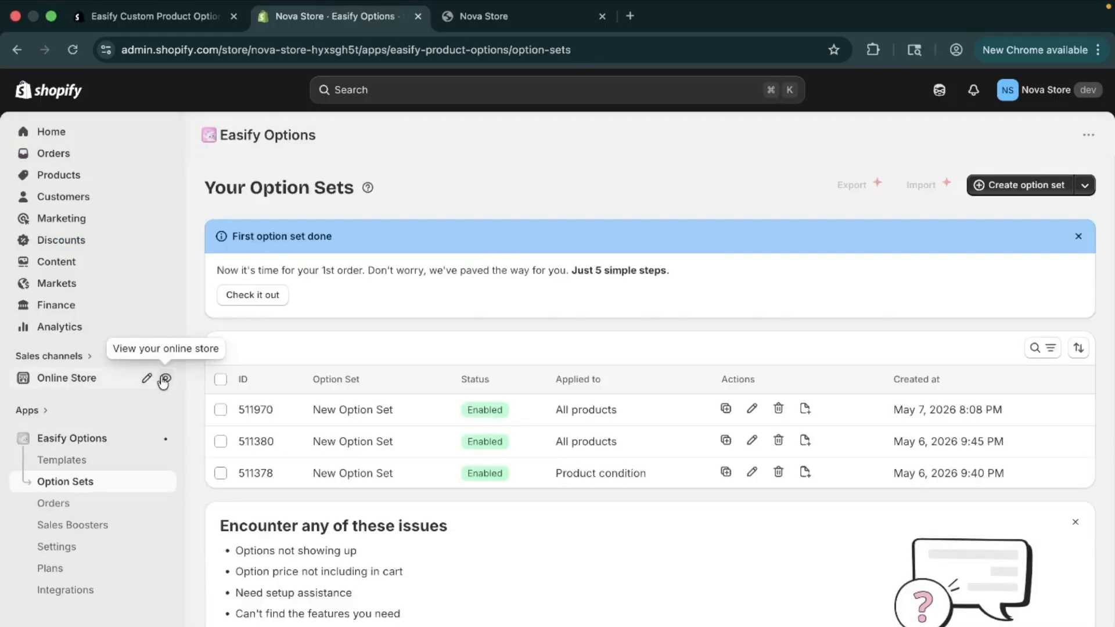
left_click(164, 379)
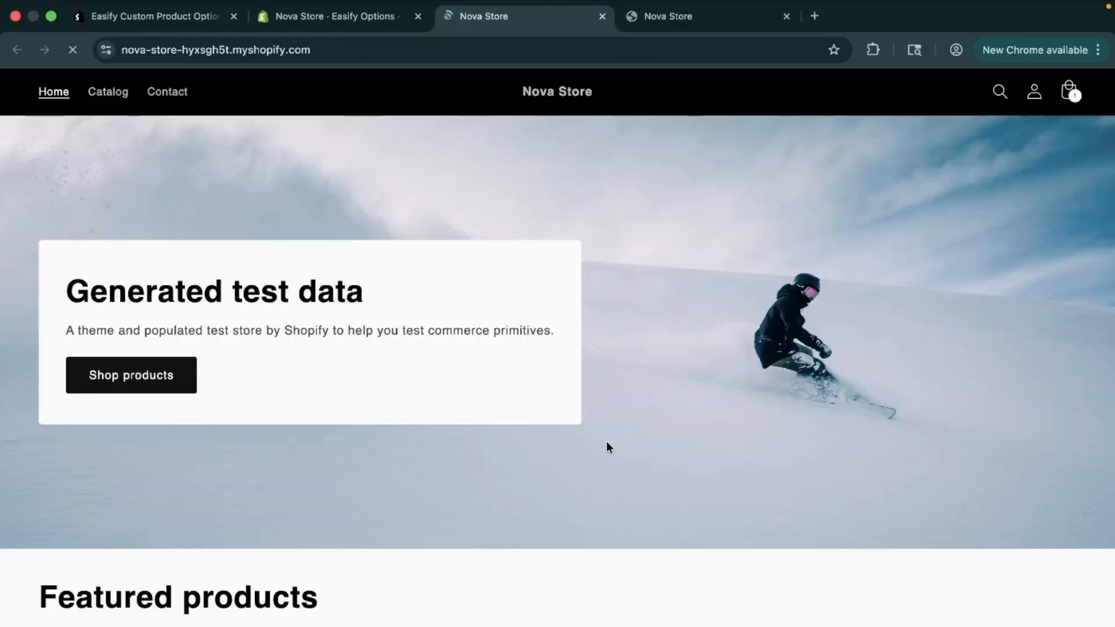
Step: Open The Collection Snowboard: Liquid from the featured products and hide the store preview bar
scroll(609, 446, "down", 5)
scroll(607, 447, "down", 2)
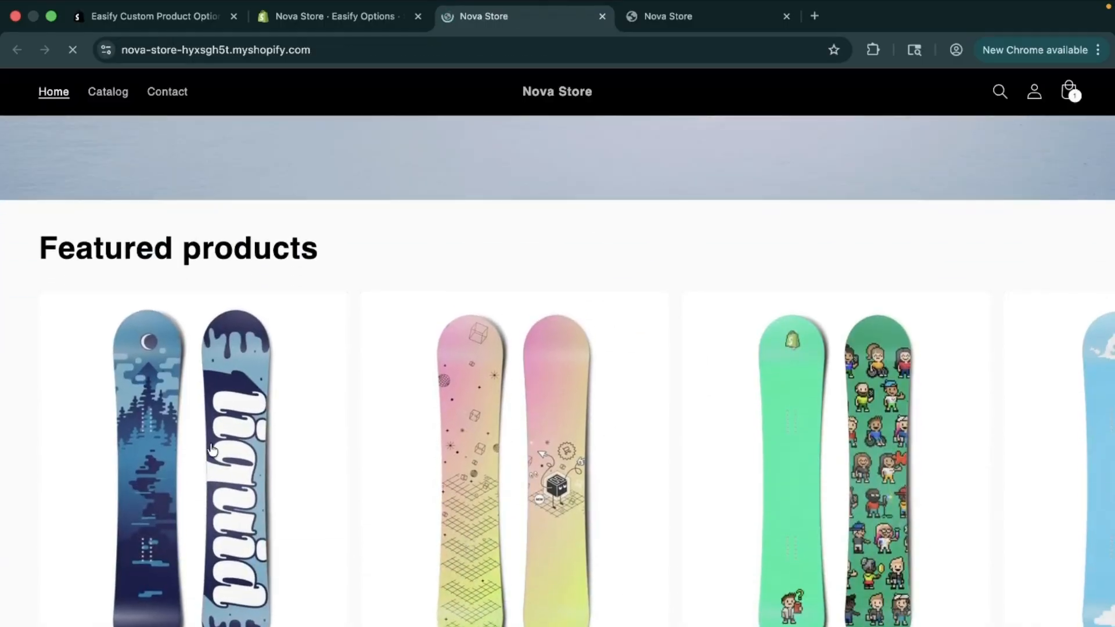
left_click(212, 449)
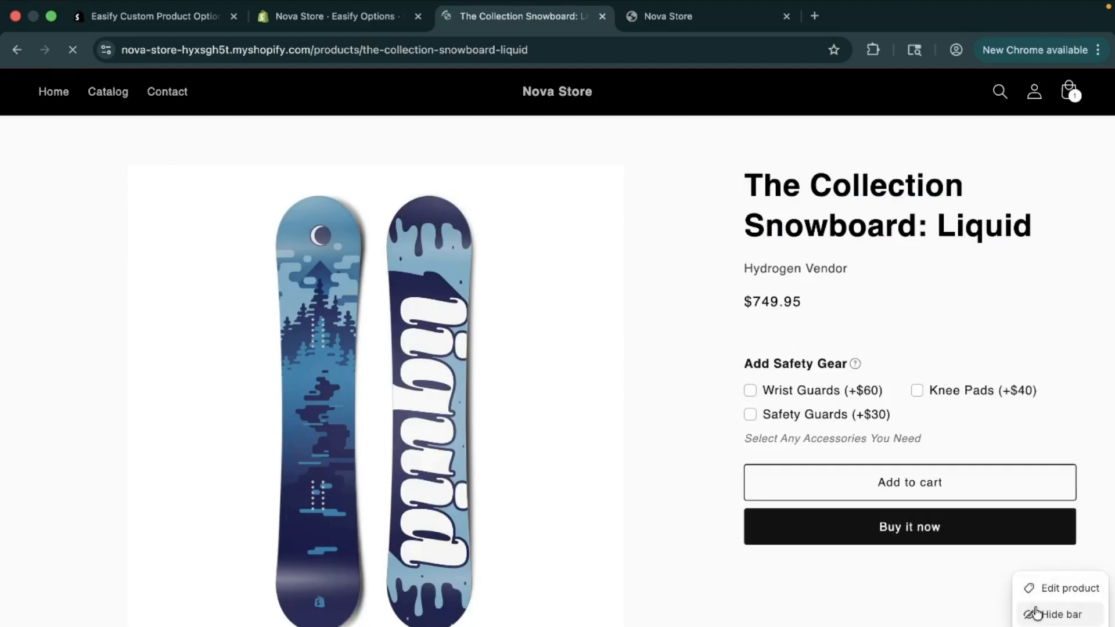
left_click(1035, 612)
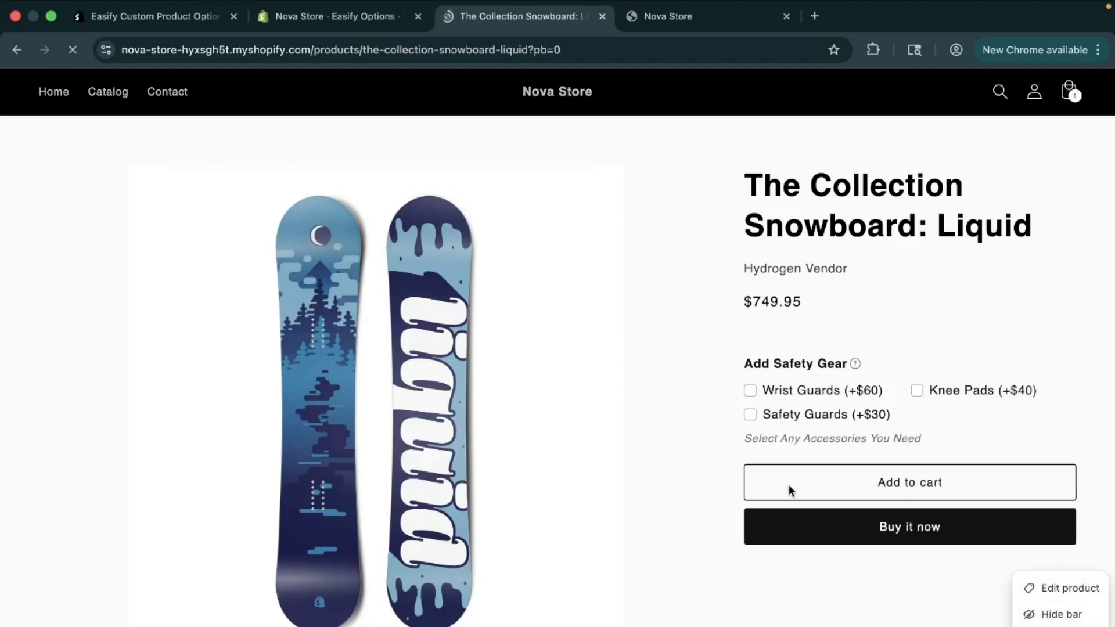
Step: Test the Add Safety Gear option on the product page by selecting Wrist Guards, Safety Guards and Knee Pads
left_click_drag(720, 319, 998, 446)
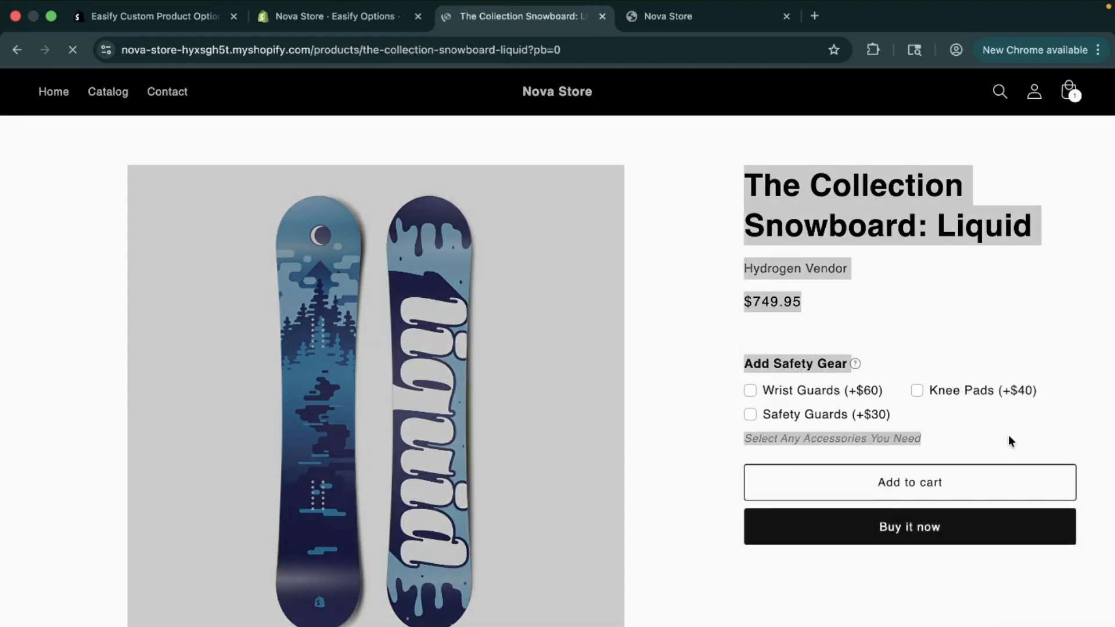
left_click(1008, 437)
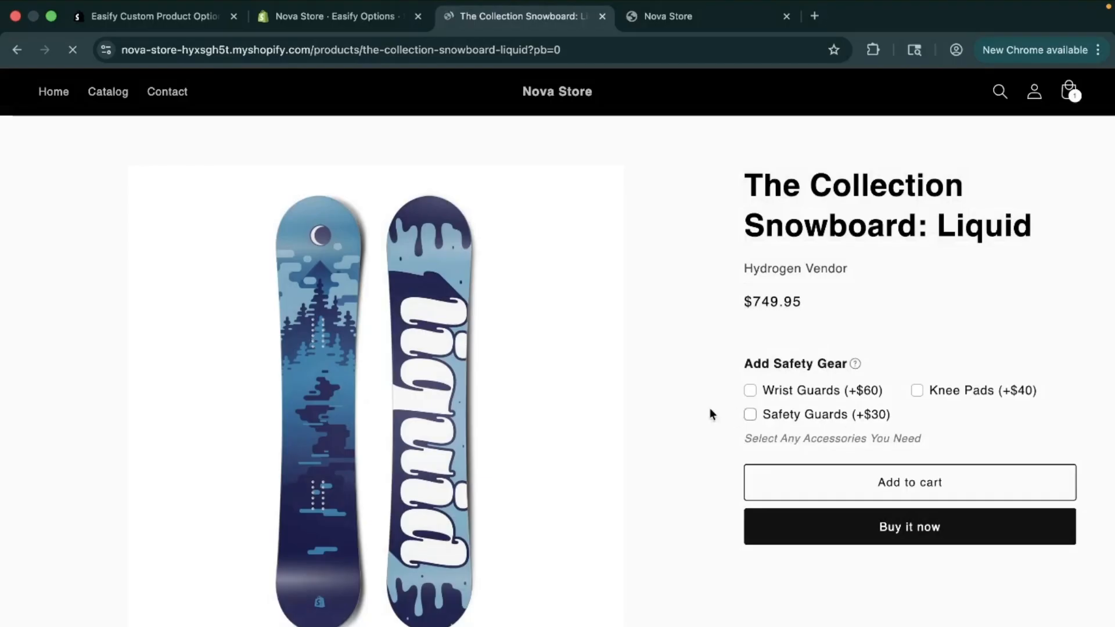
left_click(750, 390)
left_click(750, 414)
left_click(929, 395)
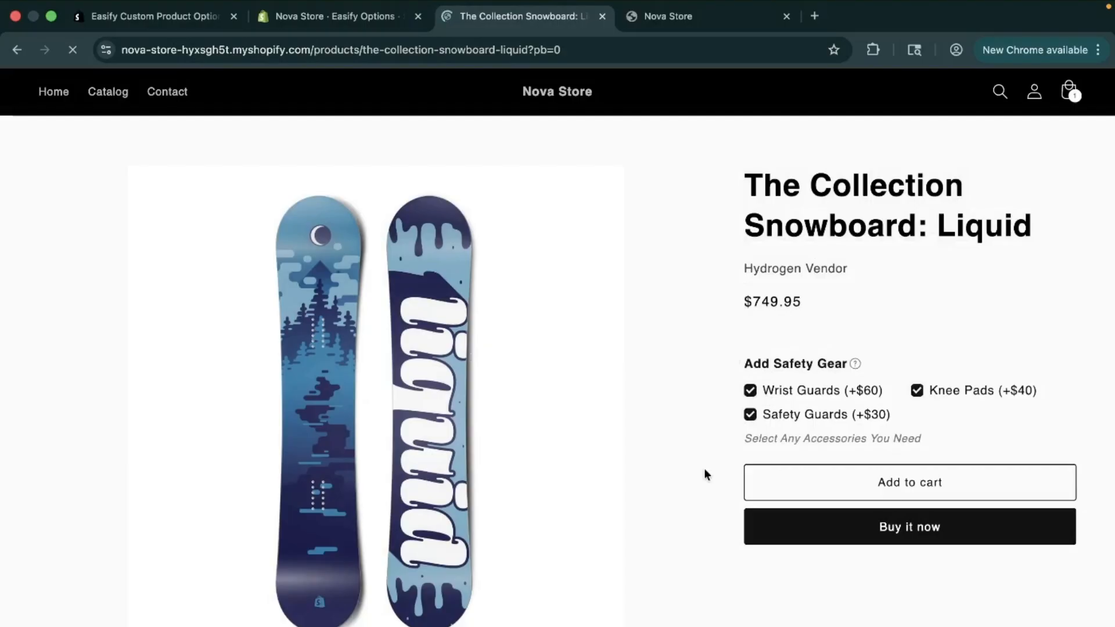
Step: Clear all three safety gear checkboxes and examine the option's info tooltip and help text
left_click(750, 390)
left_click(750, 413)
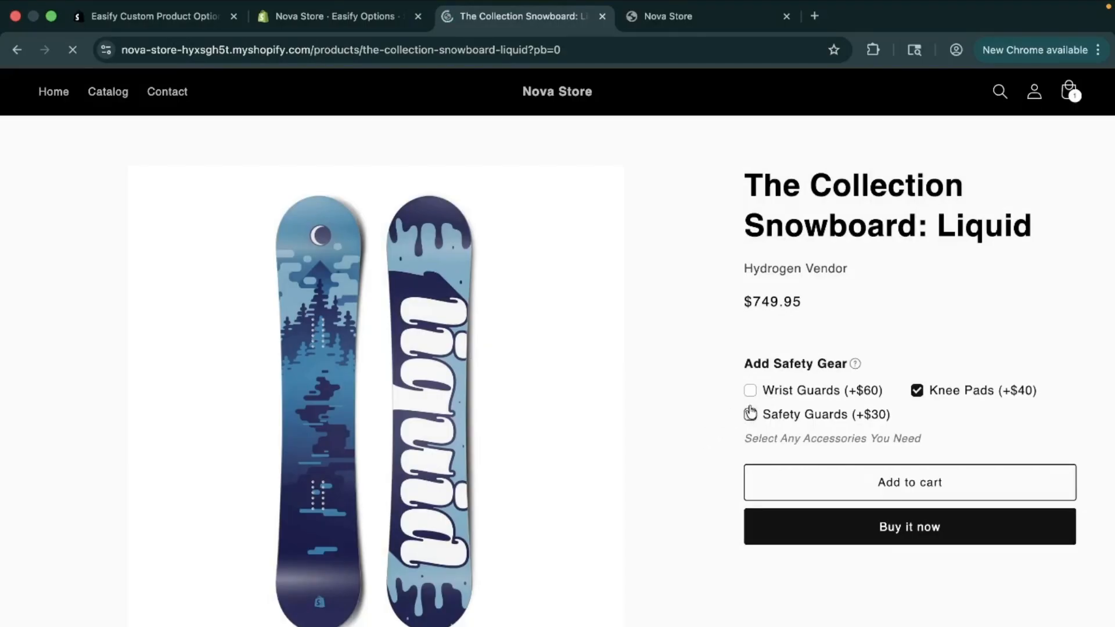
left_click(917, 390)
mouse_move(857, 366)
left_click_drag(745, 440, 909, 451)
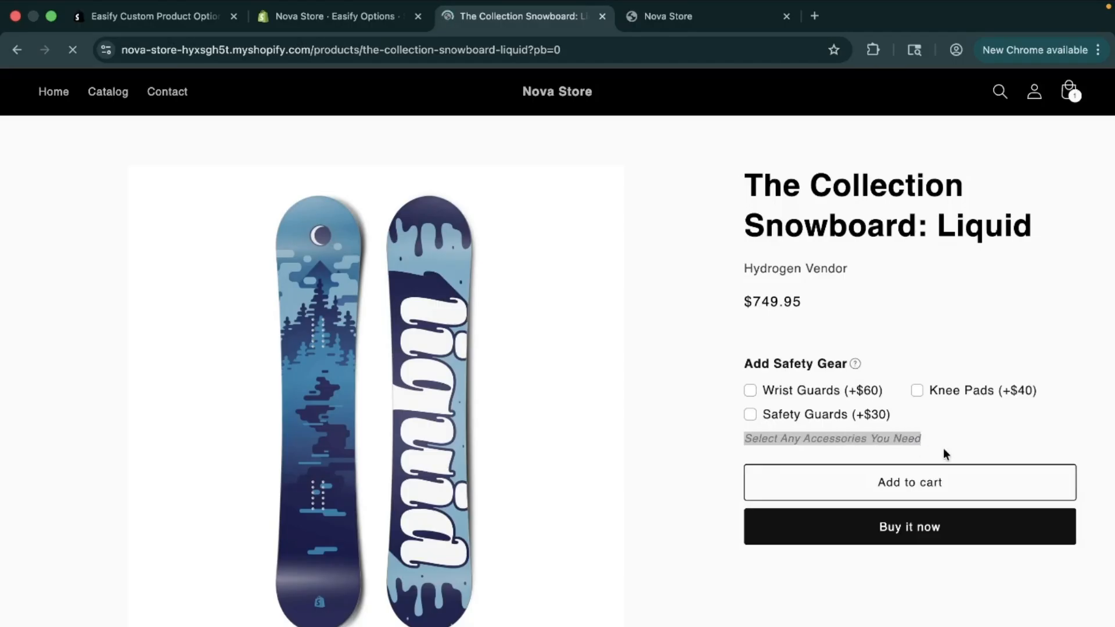